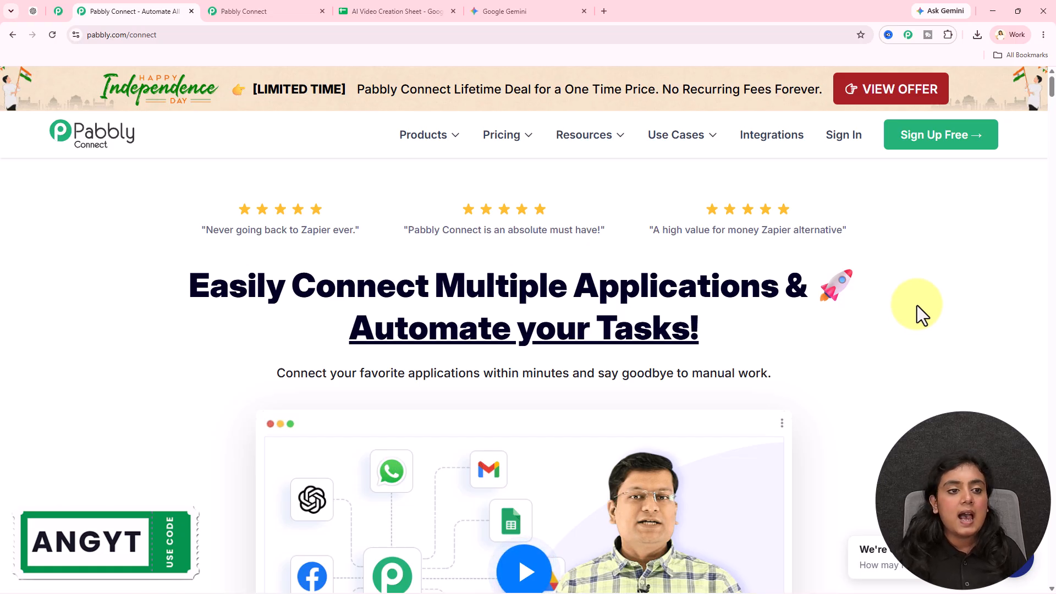
- Open the Google Sheets trigger's webhook setup and compare it with the sheet's empty row 4
{"action": "left_click", "coordinate": [191, 11]}
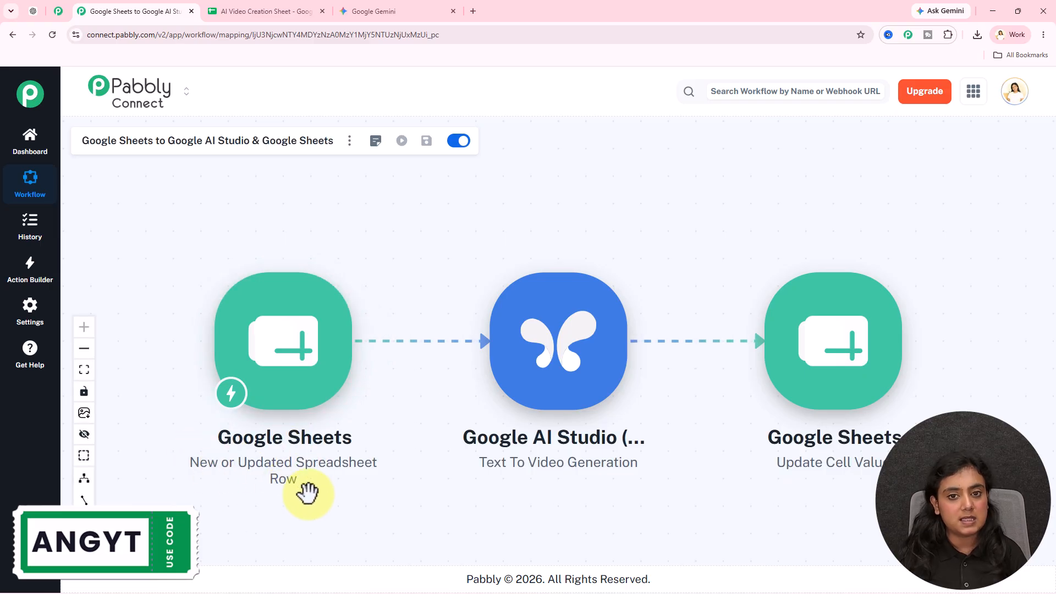
{"action": "left_click", "coordinate": [303, 401]}
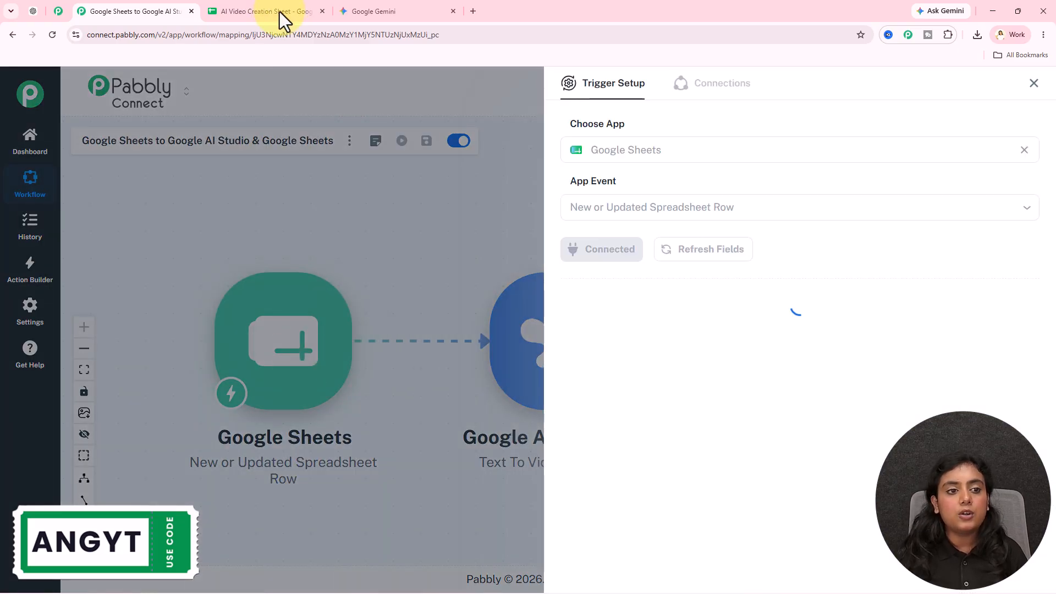
{"action": "left_click", "coordinate": [273, 11]}
{"action": "left_click_drag", "start_coordinate": [353, 325], "coordinate": [593, 321]}
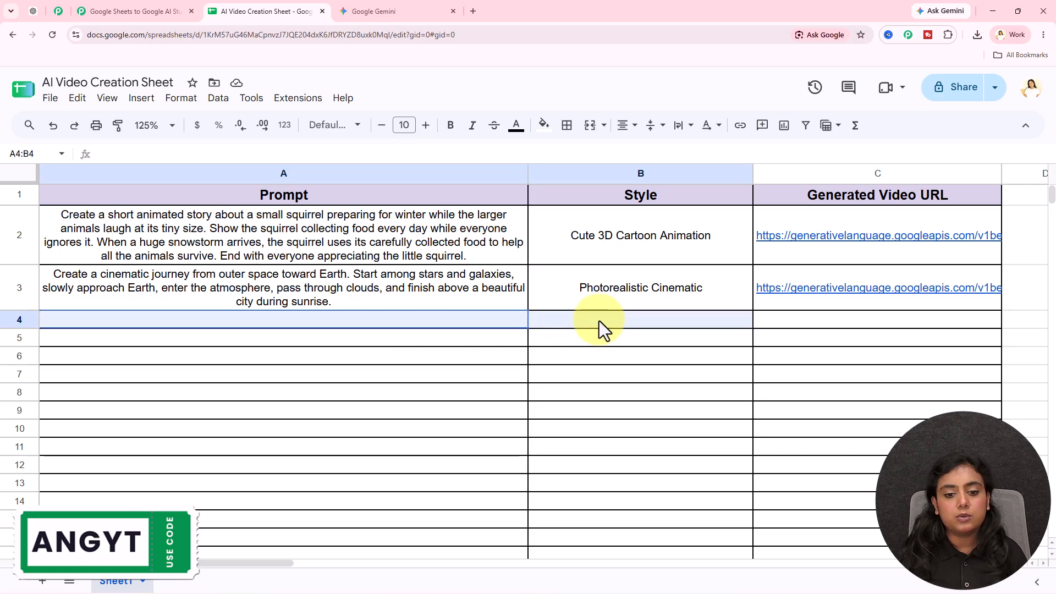
{"action": "left_click", "coordinate": [594, 375]}
{"action": "left_click", "coordinate": [147, 11]}
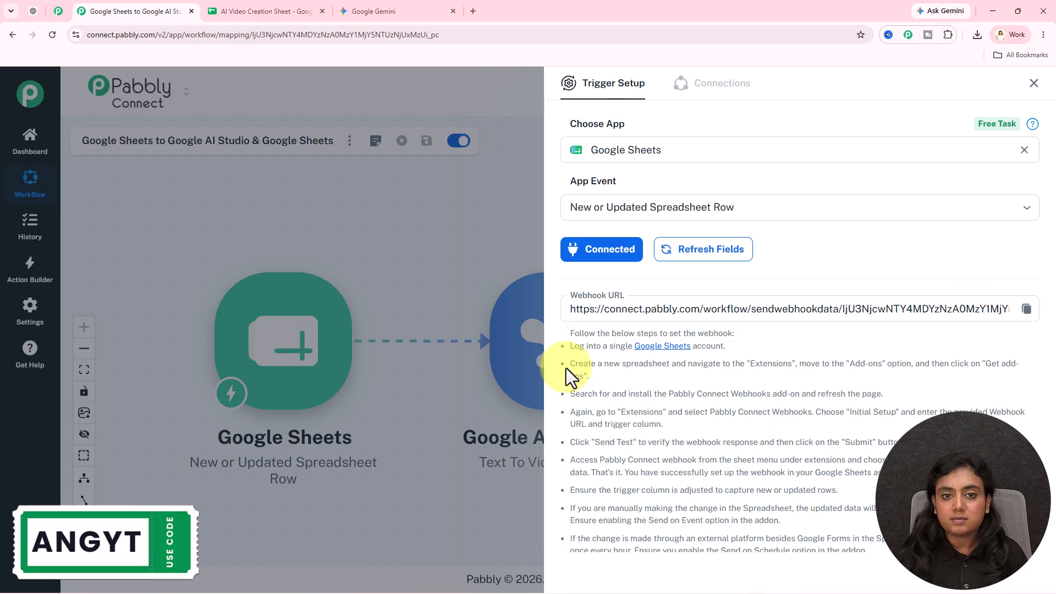
{"action": "left_click", "coordinate": [289, 11]}
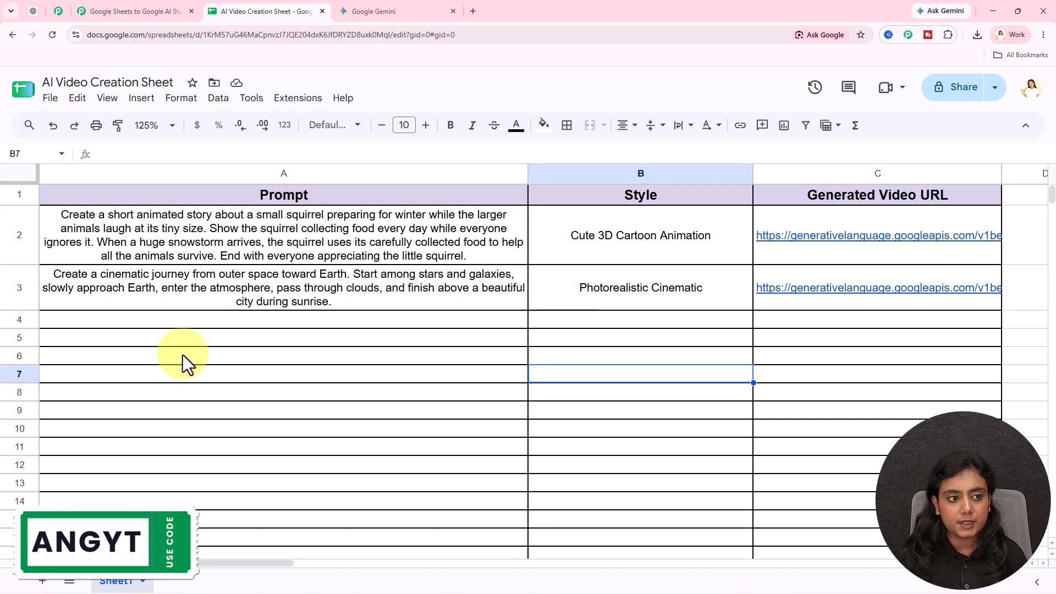
{"action": "left_click", "coordinate": [291, 100]}
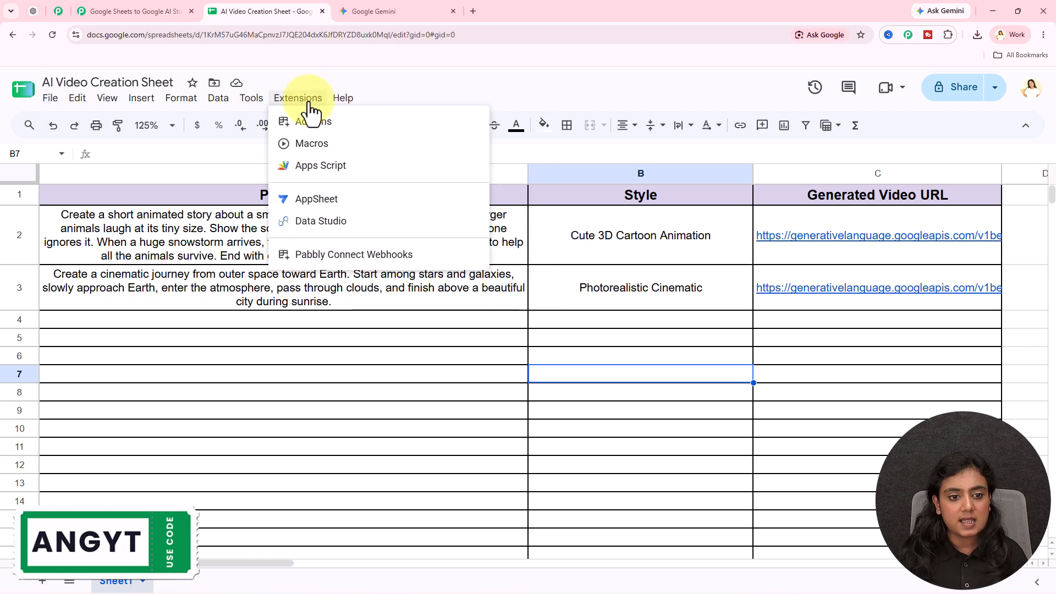
{"action": "left_click", "coordinate": [594, 137]}
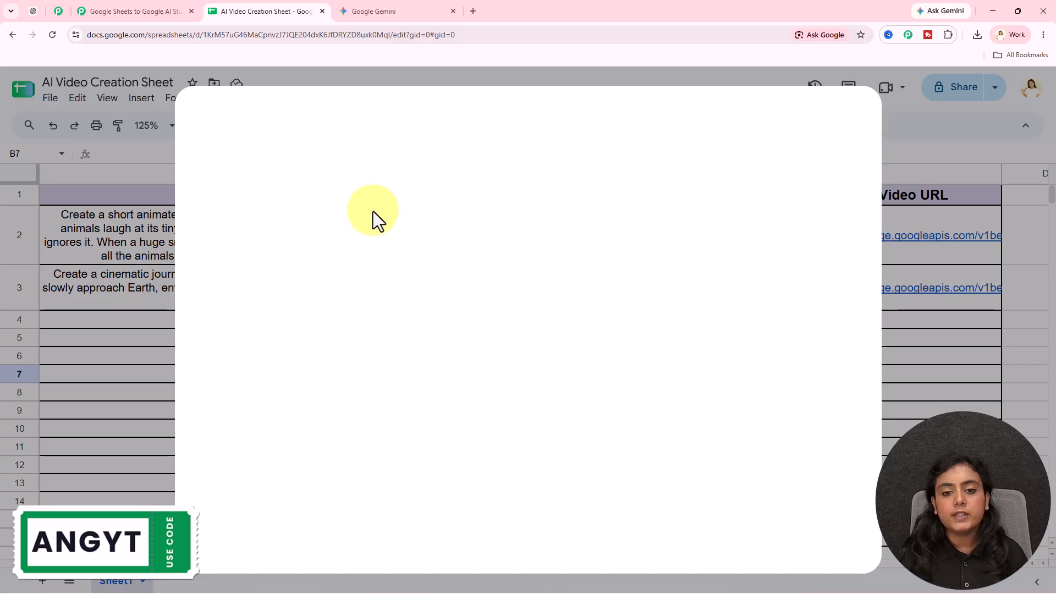
{"action": "left_click", "coordinate": [639, 127]}
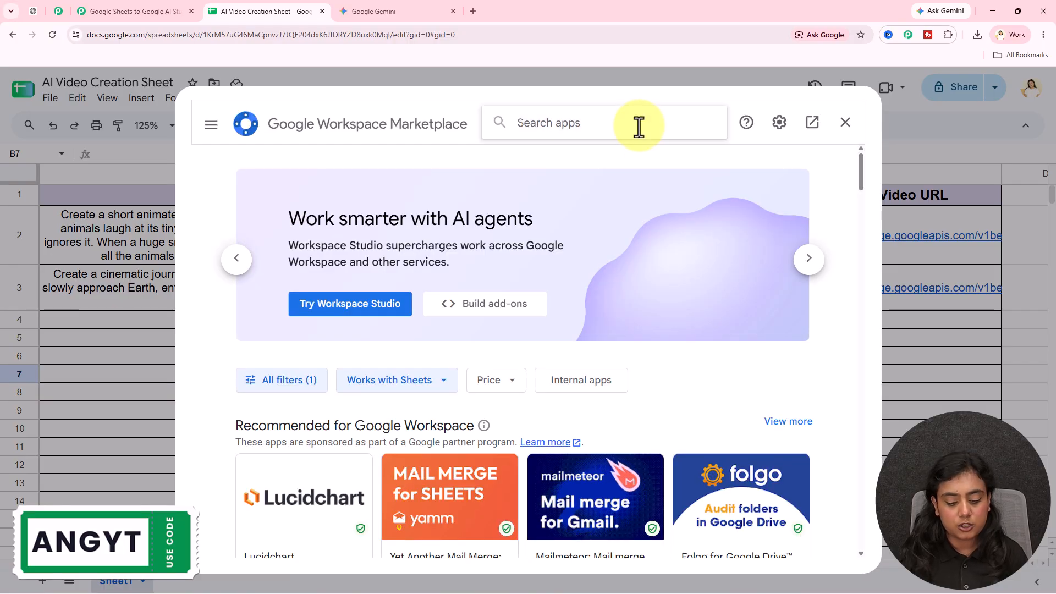
{"action": "type", "text": "pa"}
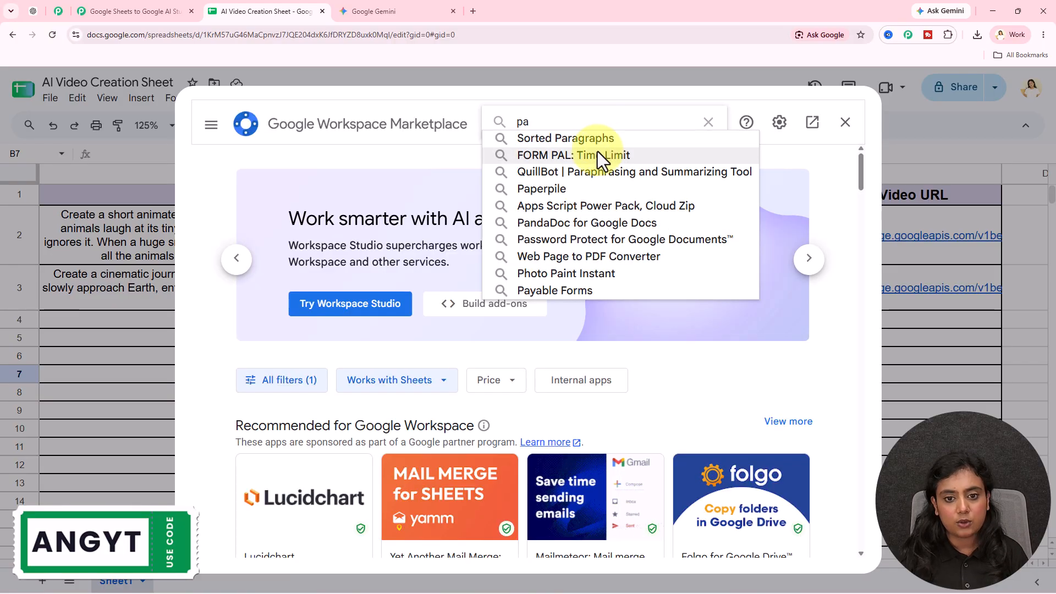
{"action": "type", "text": "bbl"}
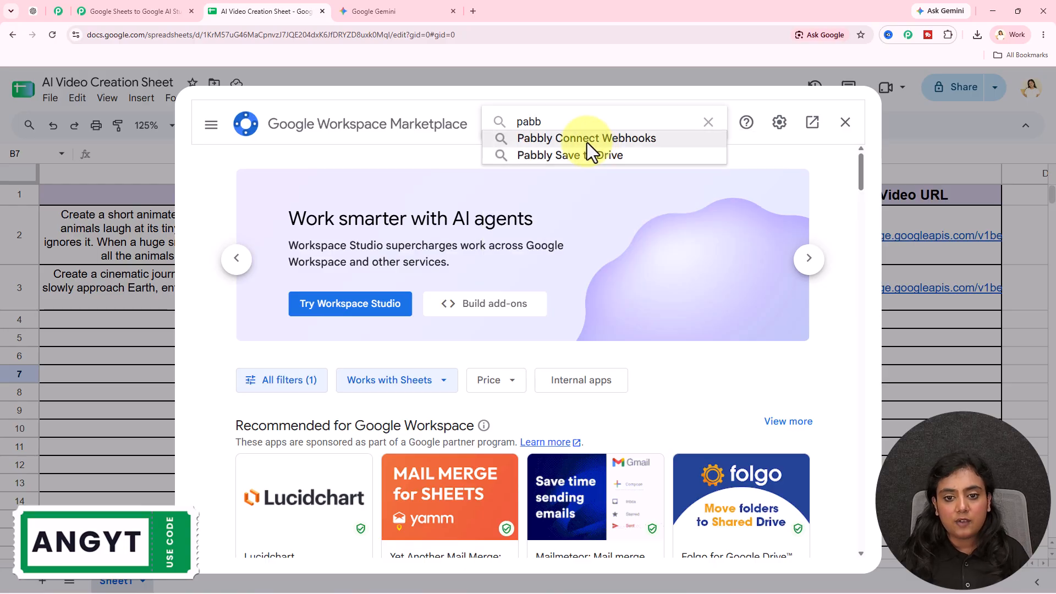
{"action": "left_click", "coordinate": [586, 144]}
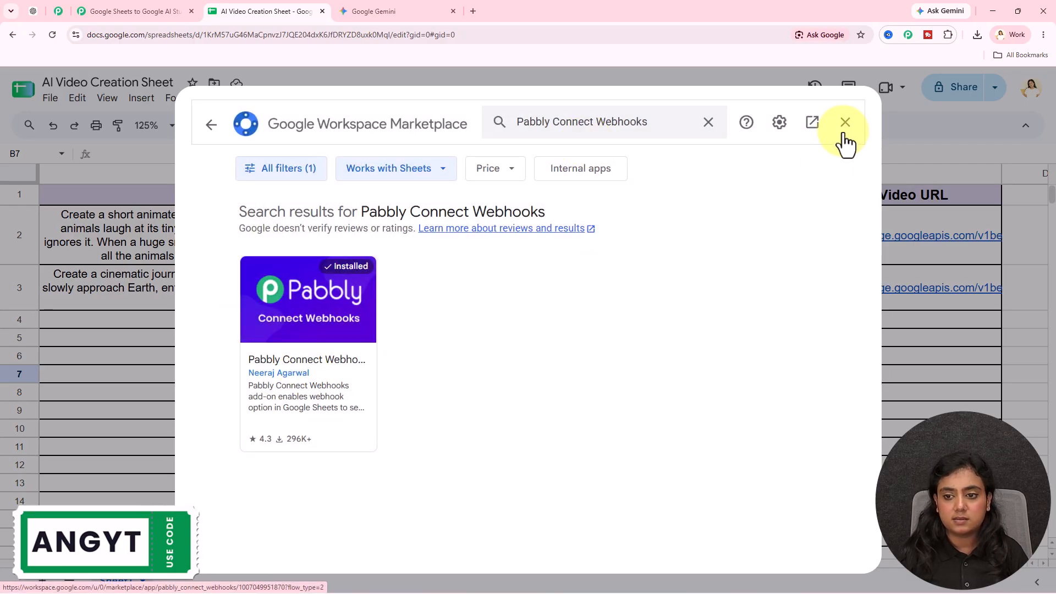
{"action": "left_click", "coordinate": [842, 122]}
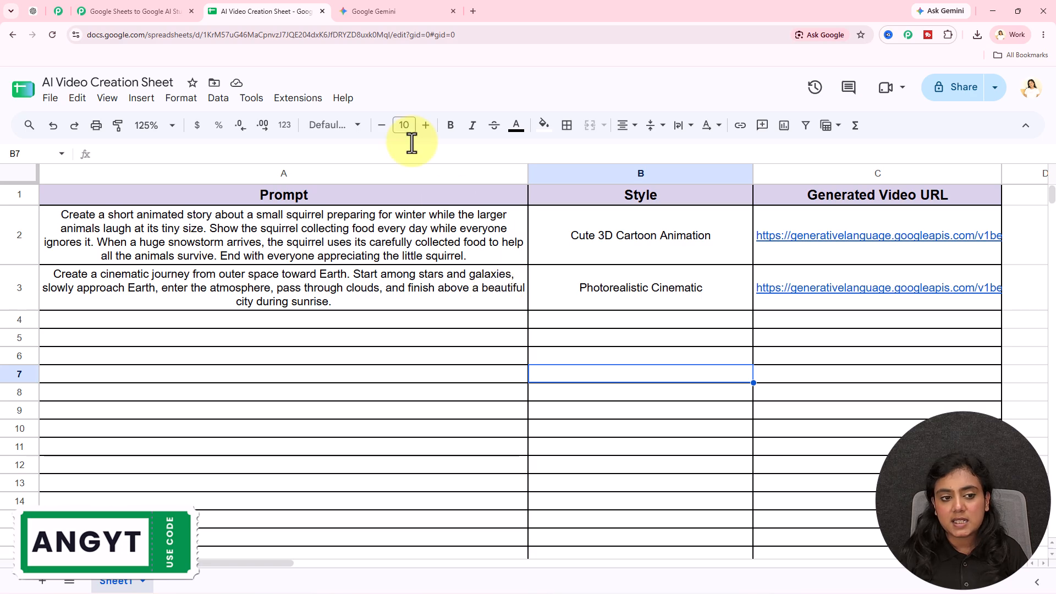
- Open the Pabbly Connect Webhooks Initial Setup and paste the workflow's webhook URL, trigger column B
{"action": "left_click", "coordinate": [280, 102]}
{"action": "left_click", "coordinate": [414, 256]}
{"action": "left_click", "coordinate": [591, 262]}
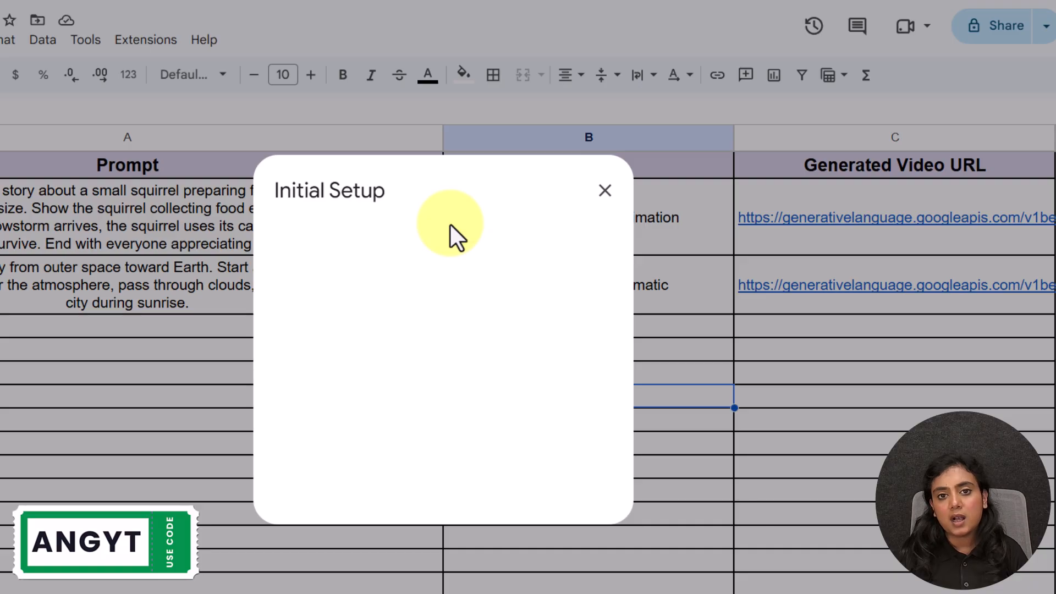
{"action": "left_click_drag", "start_coordinate": [371, 309], "coordinate": [286, 312]}
{"action": "left_click_drag", "start_coordinate": [374, 376], "coordinate": [265, 383]}
{"action": "left_click", "coordinate": [380, 393]}
{"action": "left_click", "coordinate": [370, 332]}
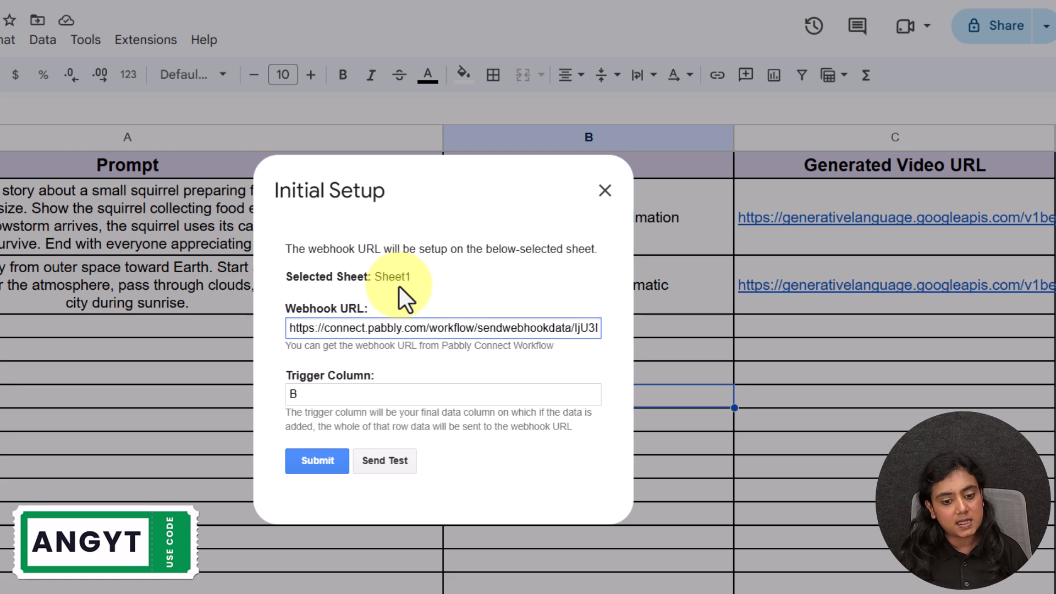
{"action": "key", "text": "ctrl+a"}
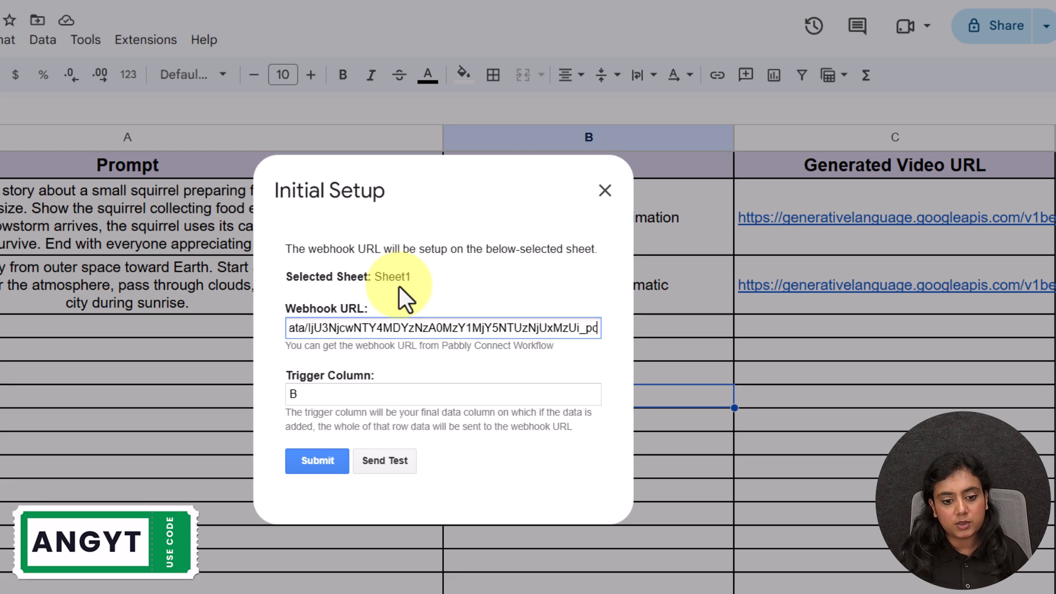
{"action": "left_click", "coordinate": [385, 394]}
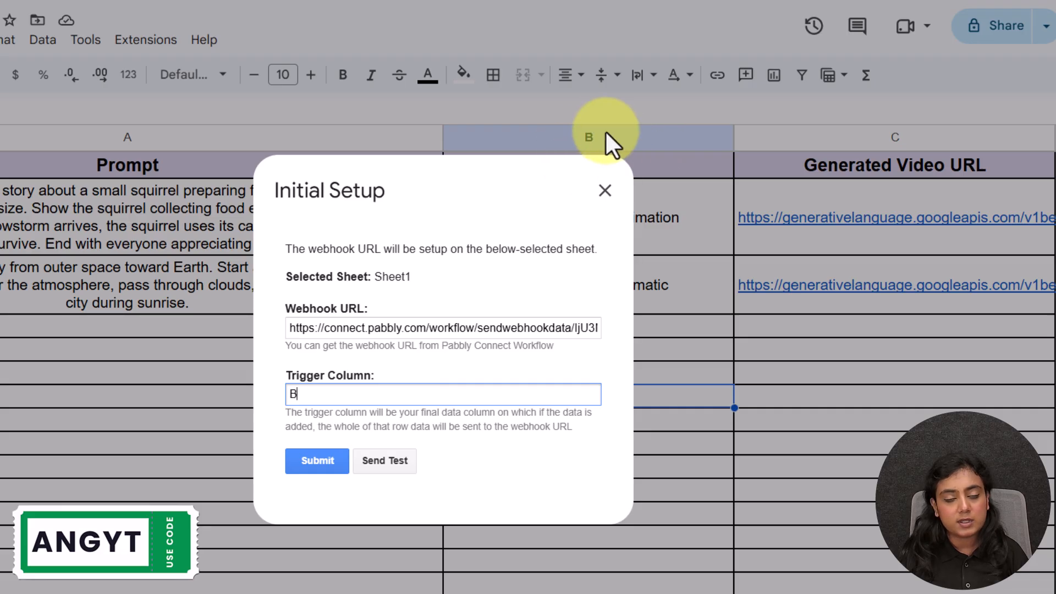
- Submit the webhook setup, clear the success message and close the dialog
{"action": "left_click", "coordinate": [486, 421]}
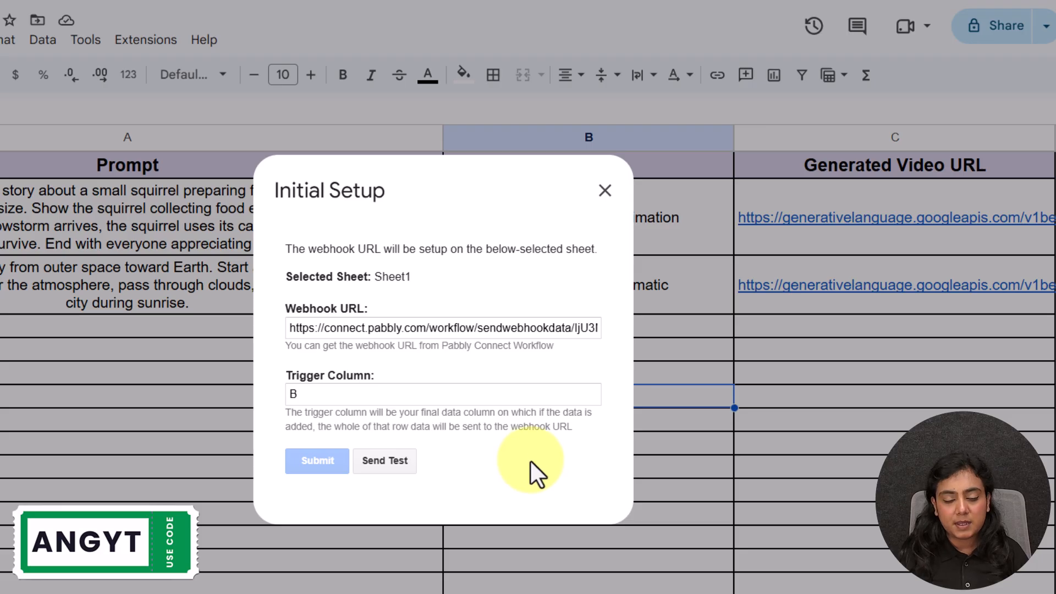
{"action": "left_click_drag", "start_coordinate": [456, 474], "coordinate": [390, 483]}
{"action": "left_click", "coordinate": [509, 477]}
{"action": "left_click", "coordinate": [605, 191]}
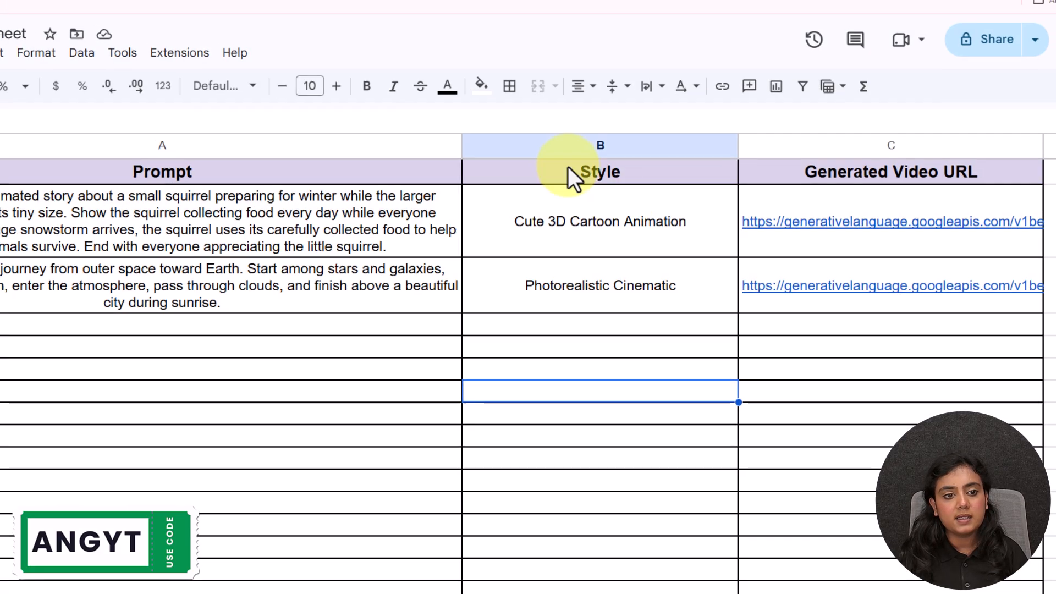
{"action": "left_click", "coordinate": [146, 39]}
{"action": "mouse_move", "coordinate": [172, 255]}
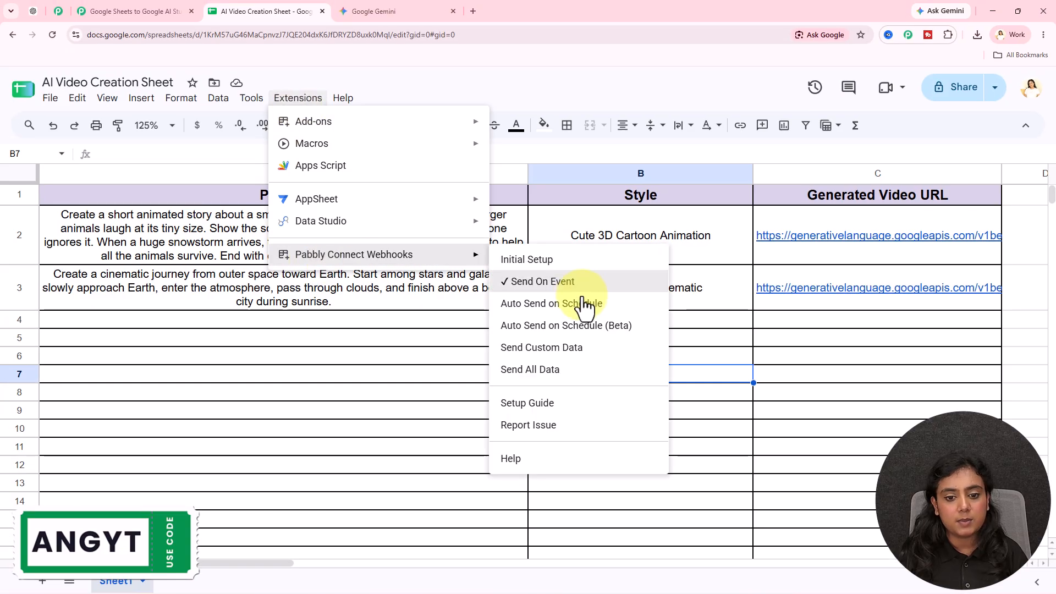
{"action": "left_click", "coordinate": [364, 371]}
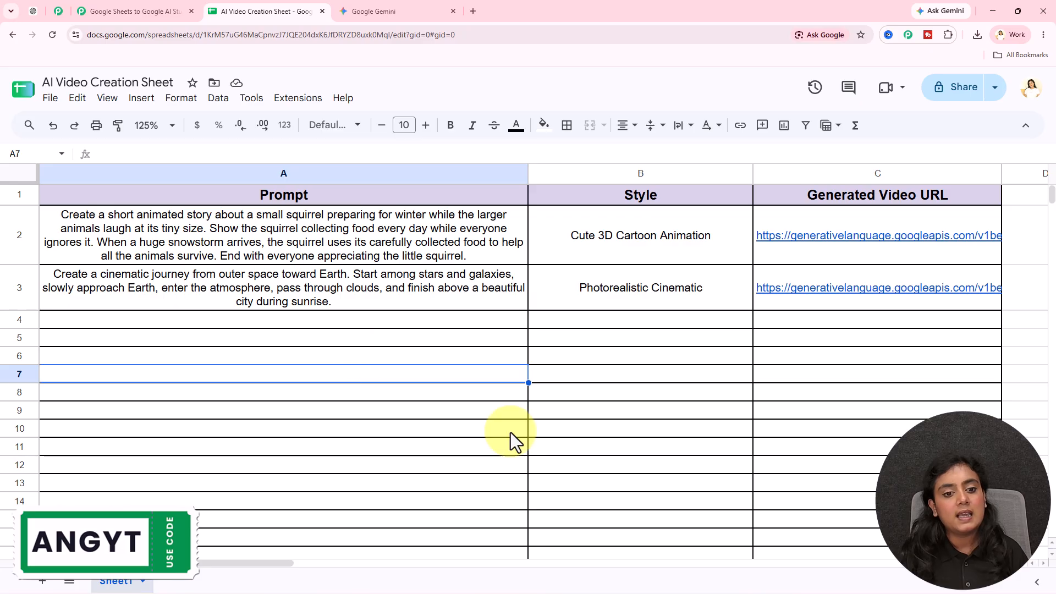
{"action": "left_click", "coordinate": [115, 17]}
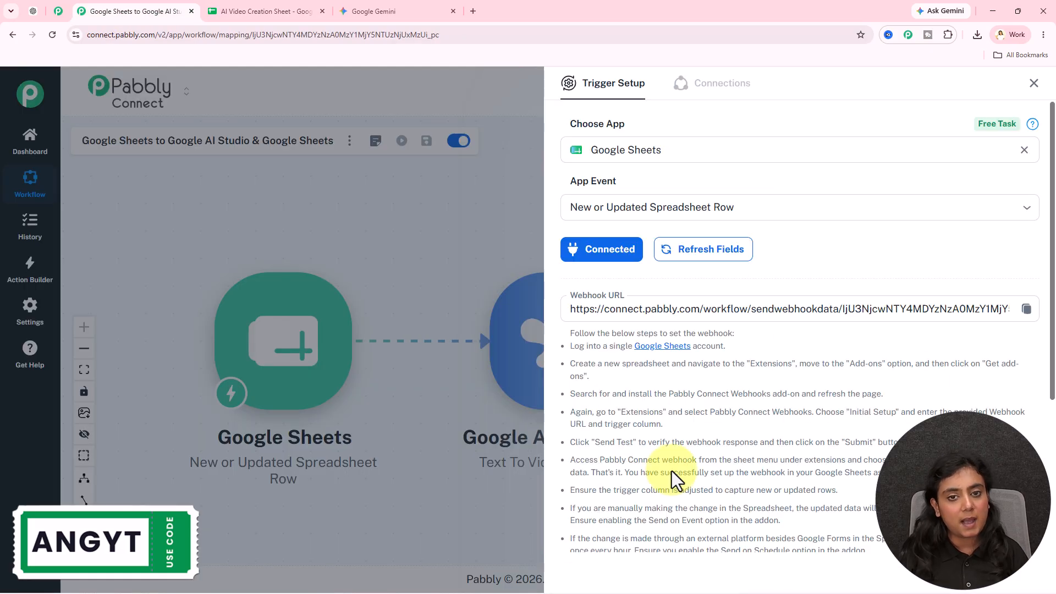
{"action": "scroll", "coordinate": [649, 424], "scroll_direction": "down", "scroll_amount": 4}
{"action": "left_click", "coordinate": [658, 434]}
{"action": "left_click", "coordinate": [579, 374]}
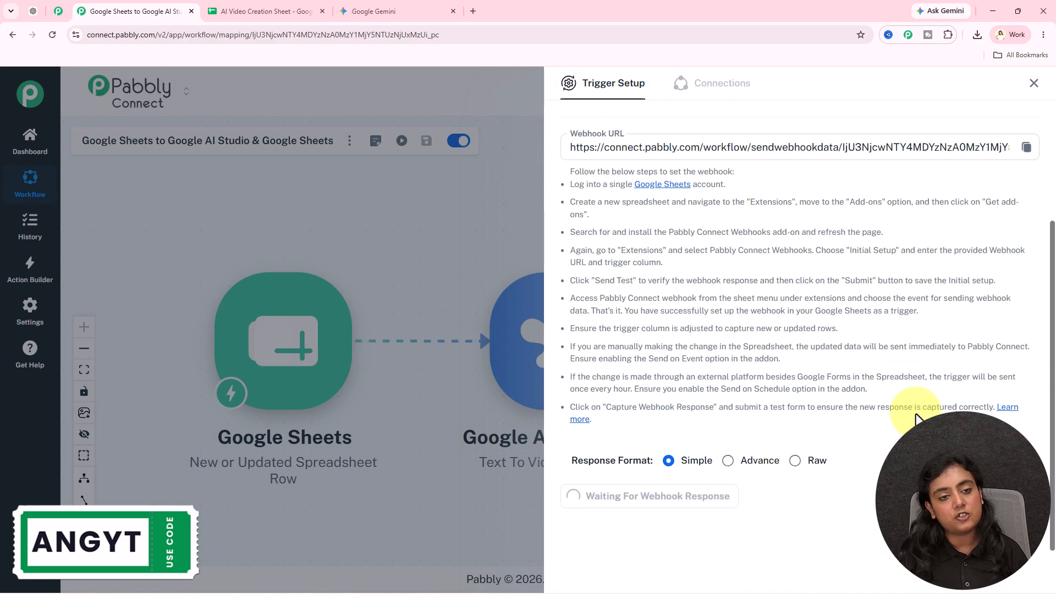
{"action": "left_click", "coordinate": [275, 9]}
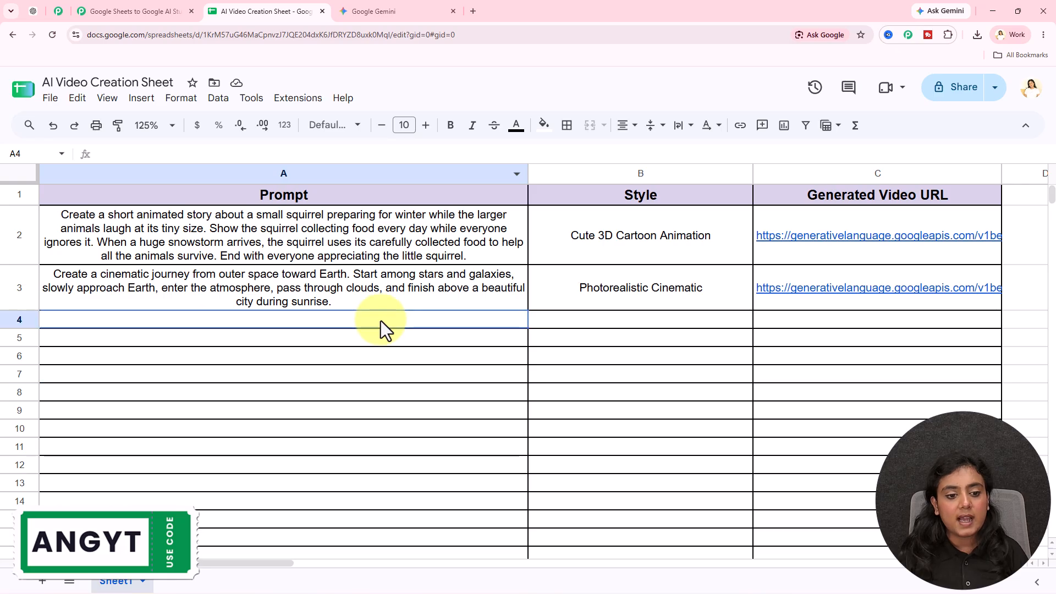
{"action": "left_click", "coordinate": [605, 325]}
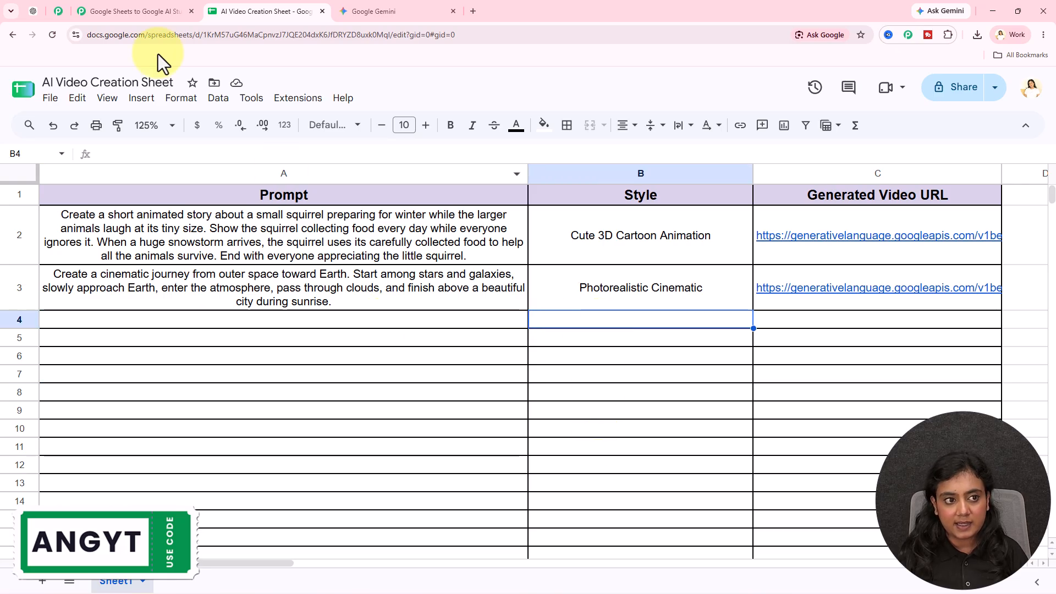
{"action": "left_click", "coordinate": [134, 11]}
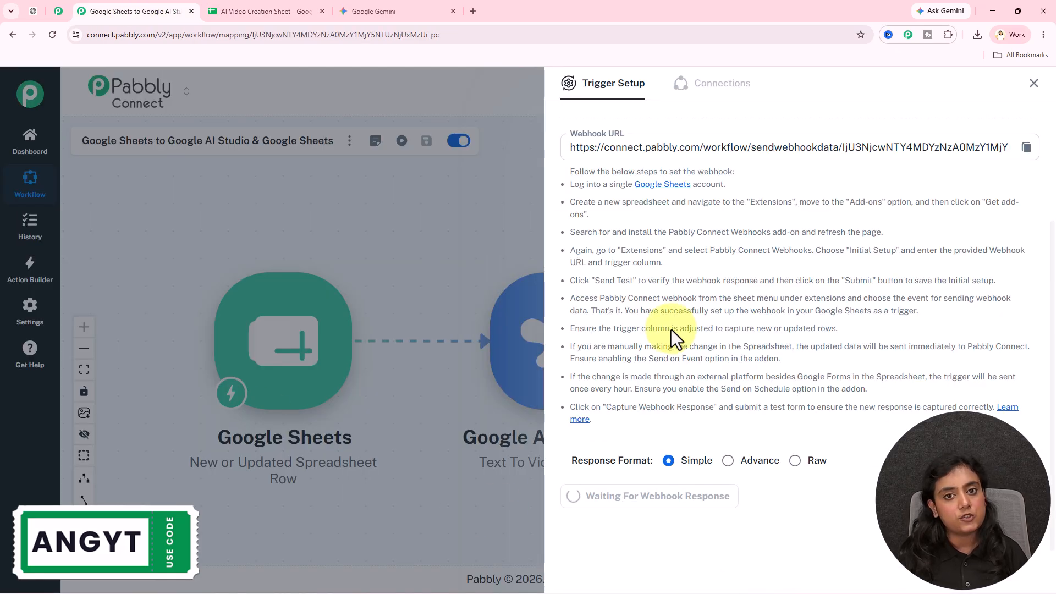
{"action": "left_click", "coordinate": [264, 11]}
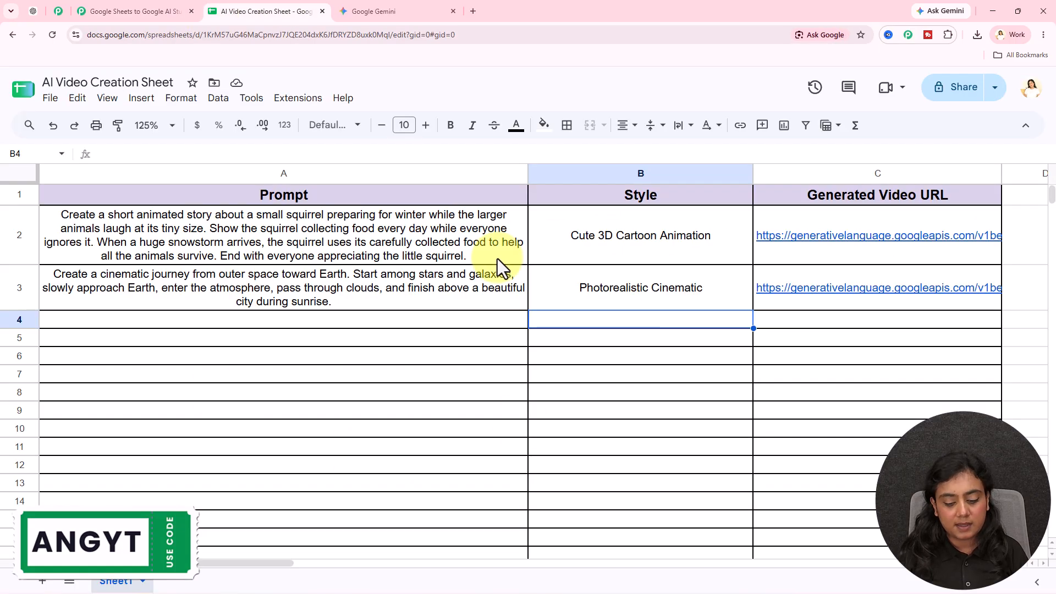
- Paste the explorer-and-glowing-whale prompt into A4 and 'Epic Fantasy 3D Animation' into B4
{"action": "key", "text": "Left"}
{"action": "type", "text": "Create a short animated adventure about a young explorer sailing across a magical ocean. During the journey, the explorer discovers a giant glowing whale beneath the water. The whale guides the boat through a dangerous storm and eventually leads the explorer to a mysterious hidden island filled with ancient treasures."}
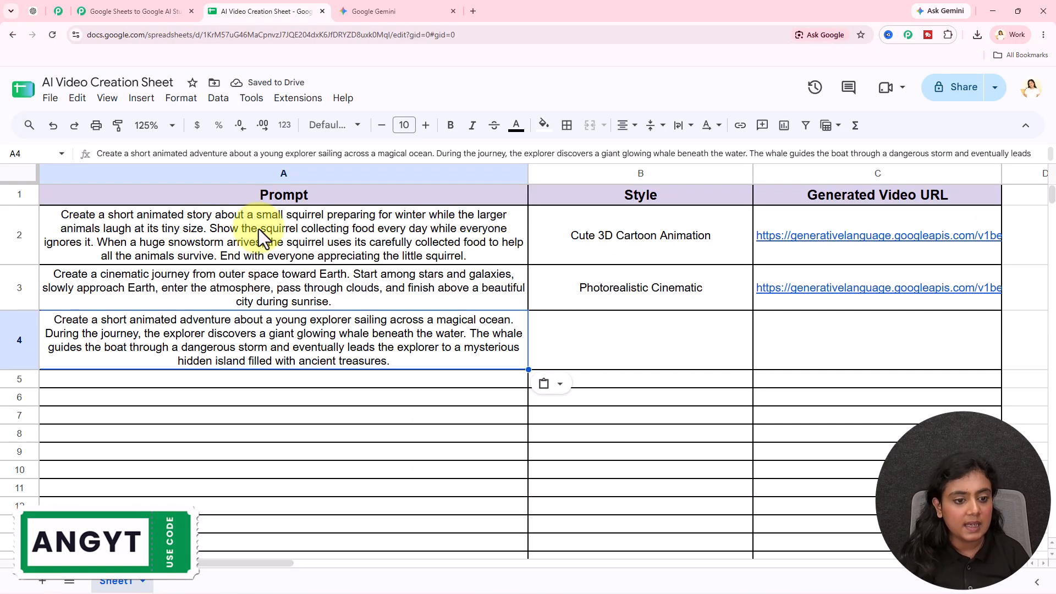
{"action": "left_click", "coordinate": [341, 448]}
{"action": "left_click", "coordinate": [126, 349]}
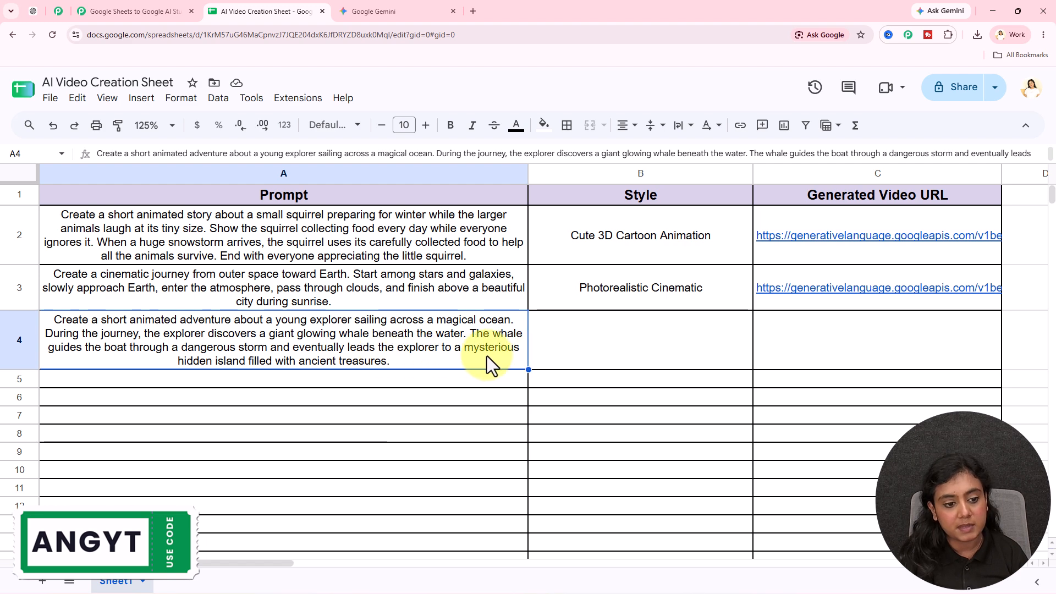
{"action": "left_click", "coordinate": [305, 381]}
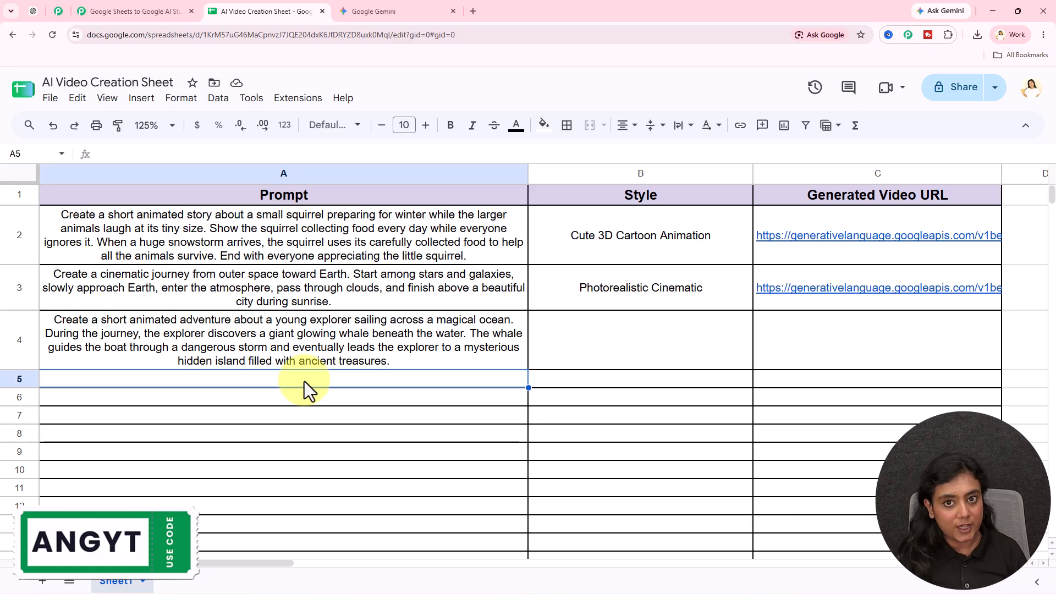
{"action": "left_click", "coordinate": [418, 357]}
{"action": "left_click", "coordinate": [650, 356]}
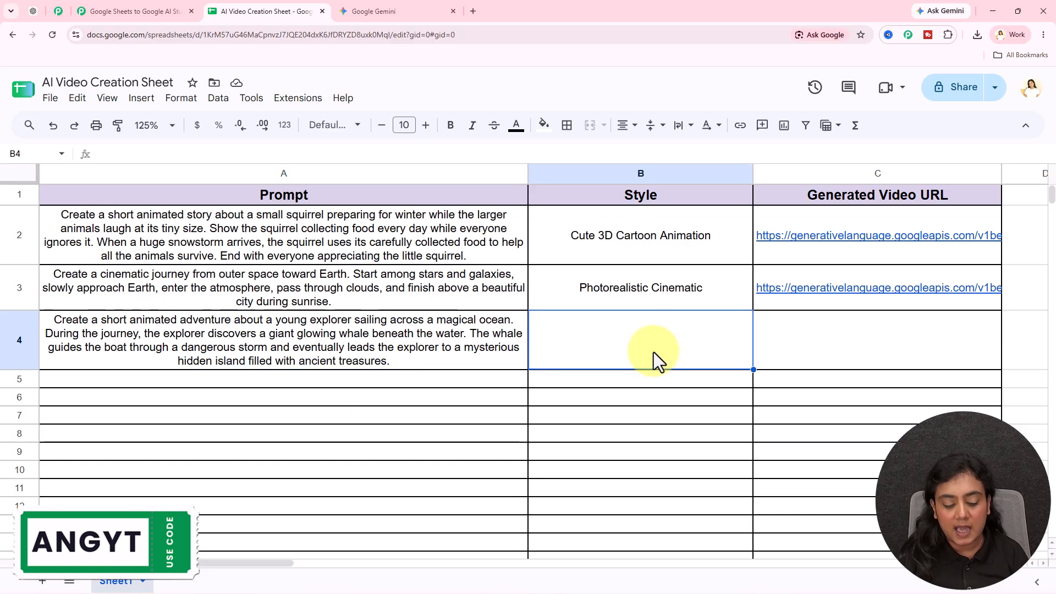
{"action": "type", "text": "Epic Fantasy 3D Animation"}
{"action": "left_click", "coordinate": [631, 383]}
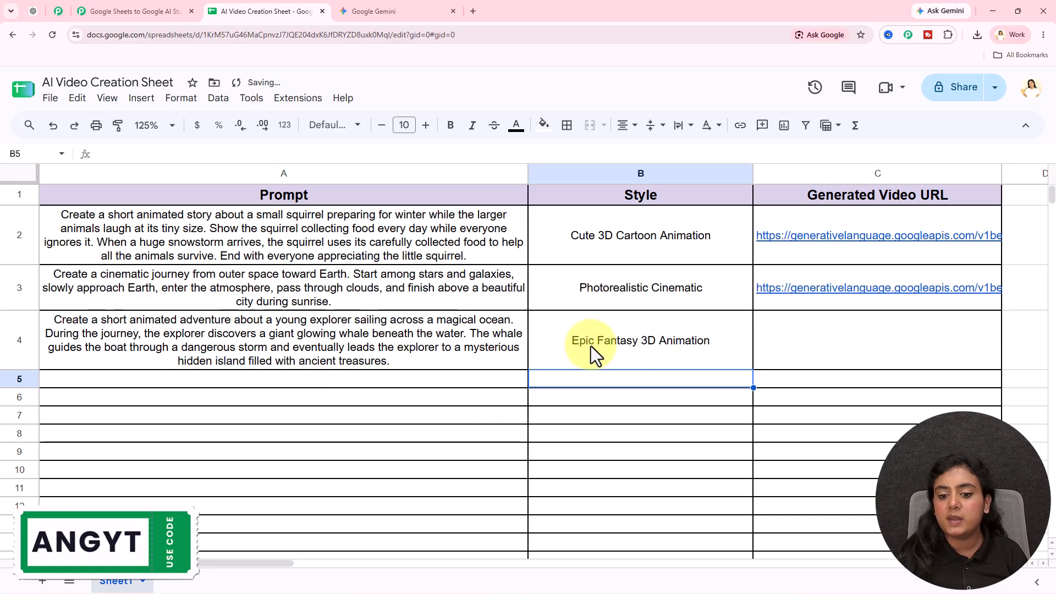
{"action": "left_click_drag", "start_coordinate": [695, 348], "coordinate": [308, 352]}
{"action": "left_click", "coordinate": [226, 395]}
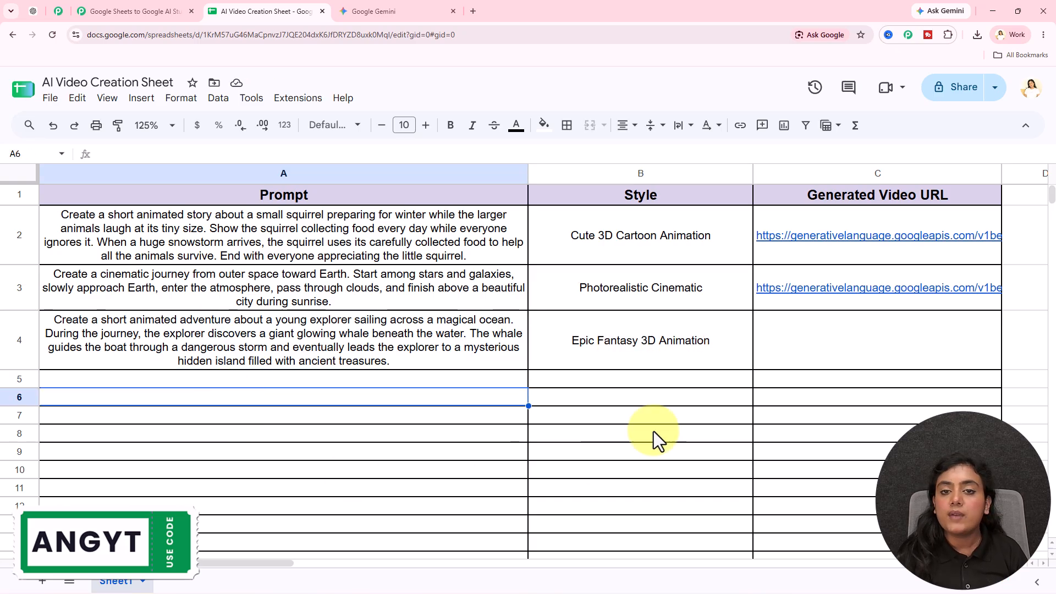
- Verify the trigger captured row 4's explorer prompt and Epic Fantasy 3D Animation style, then close the panel
{"action": "left_click", "coordinate": [160, 11]}
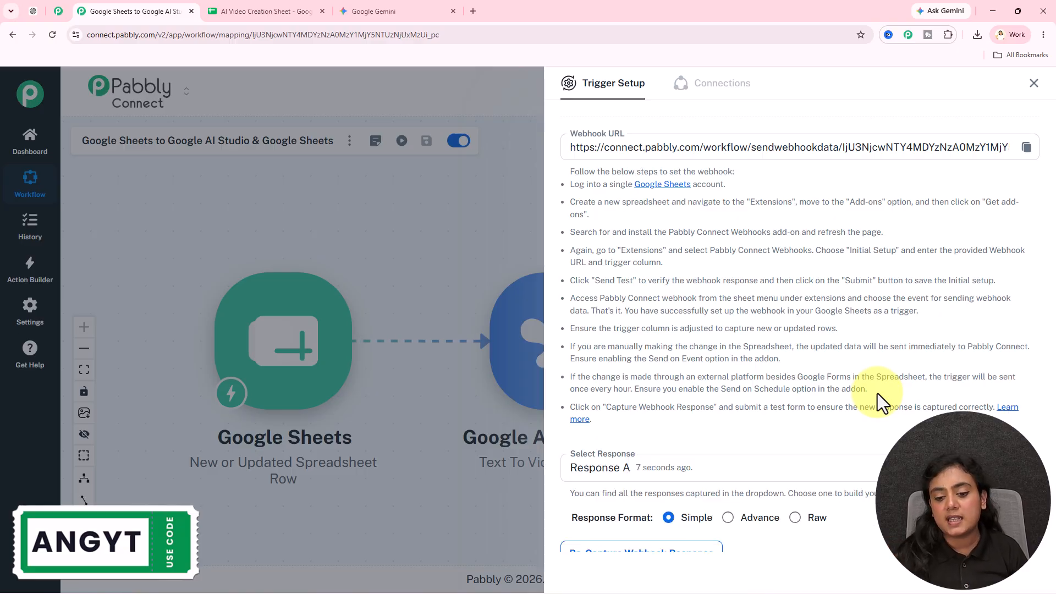
{"action": "scroll", "coordinate": [877, 394], "scroll_direction": "down", "scroll_amount": 9}
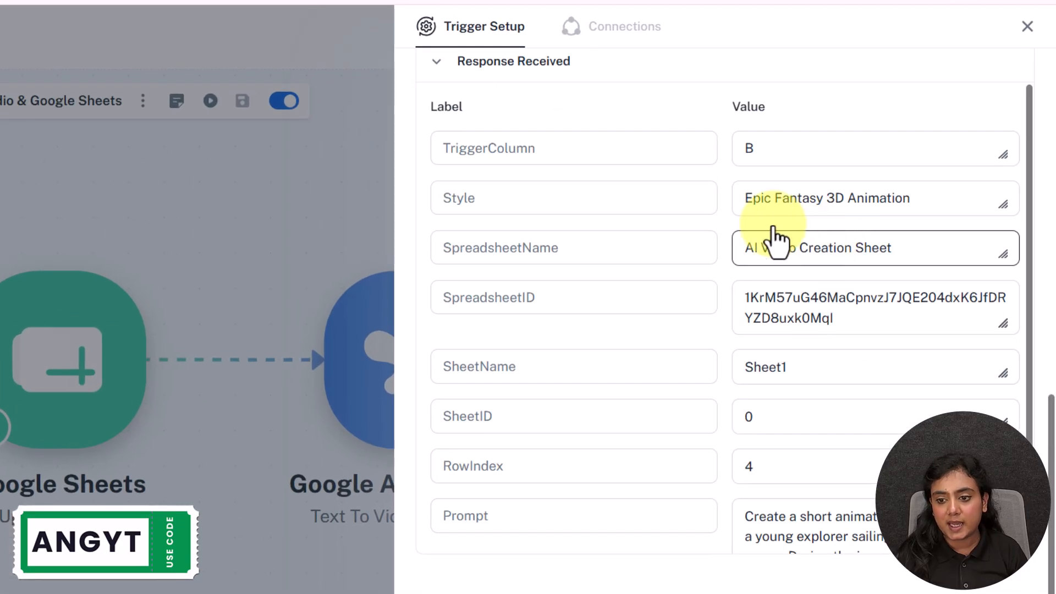
{"action": "left_click_drag", "start_coordinate": [737, 207], "coordinate": [833, 358]}
{"action": "scroll", "coordinate": [780, 388], "scroll_direction": "down", "scroll_amount": 2}
{"action": "left_click_drag", "start_coordinate": [746, 420], "coordinate": [864, 483]}
{"action": "left_click", "coordinate": [864, 482]}
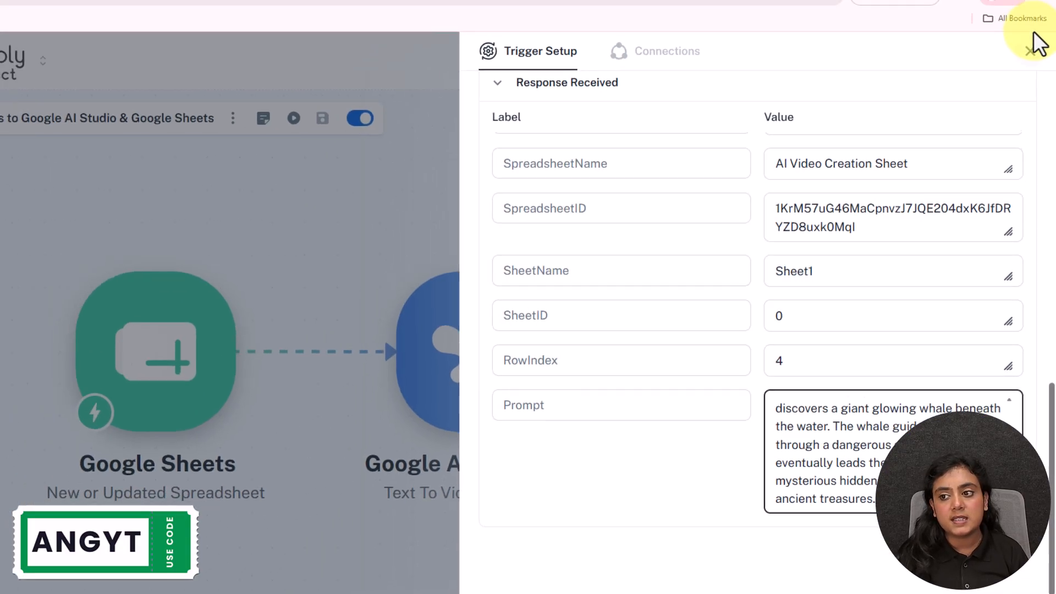
{"action": "left_click", "coordinate": [1030, 50]}
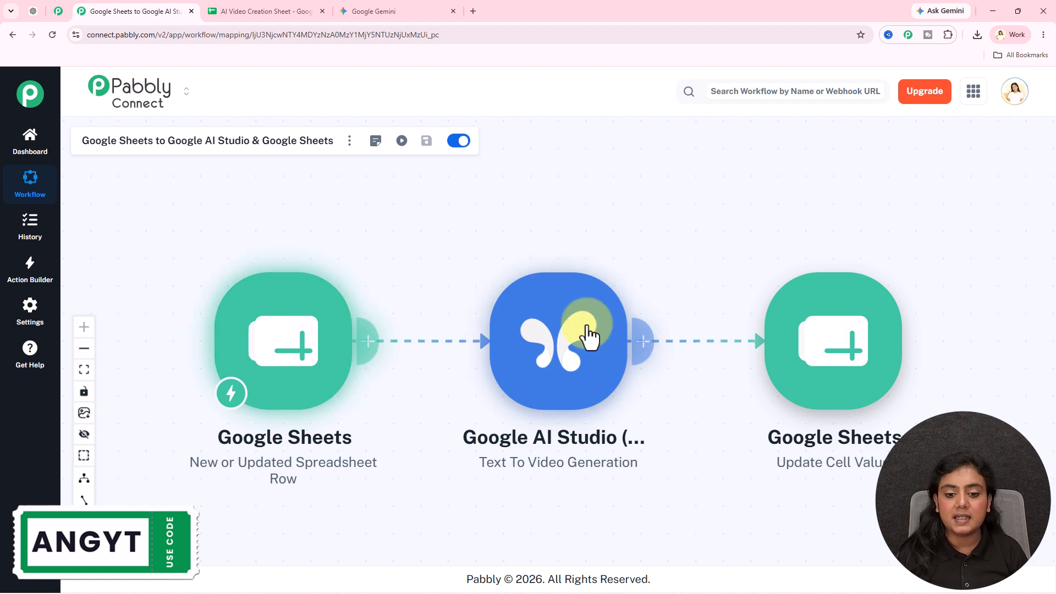
- Open the Google AI Studio Text To Video Generation step and choose Add New Connection
{"action": "left_click", "coordinate": [566, 403]}
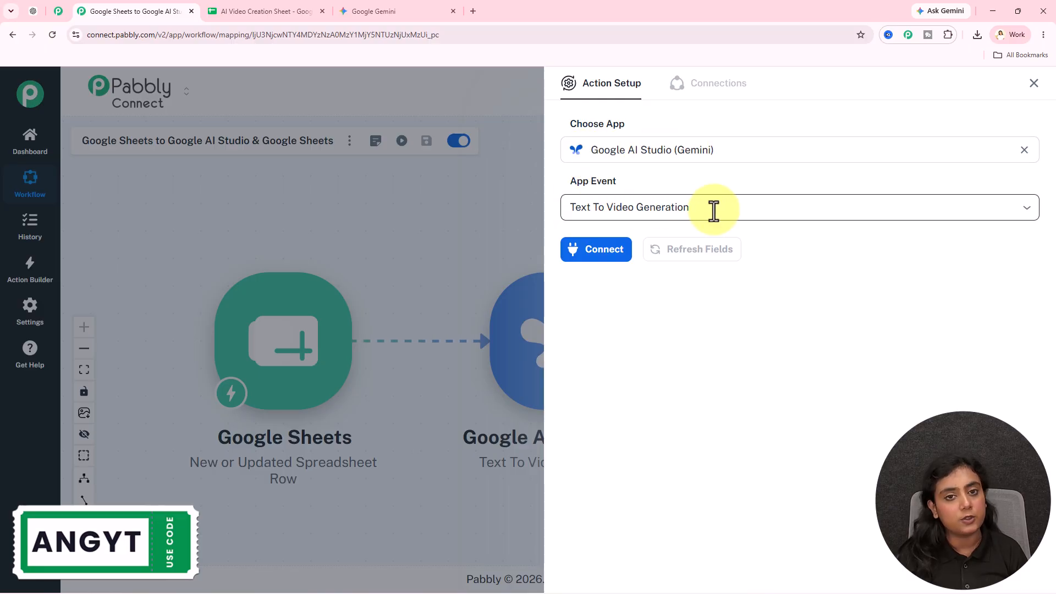
{"action": "left_click", "coordinate": [589, 253]}
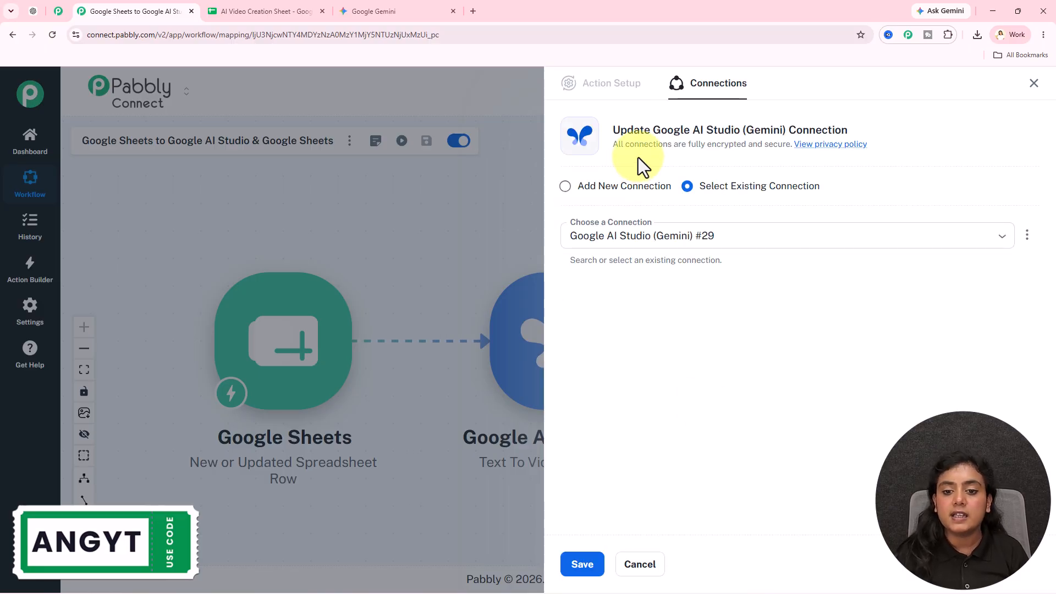
{"action": "left_click", "coordinate": [627, 189]}
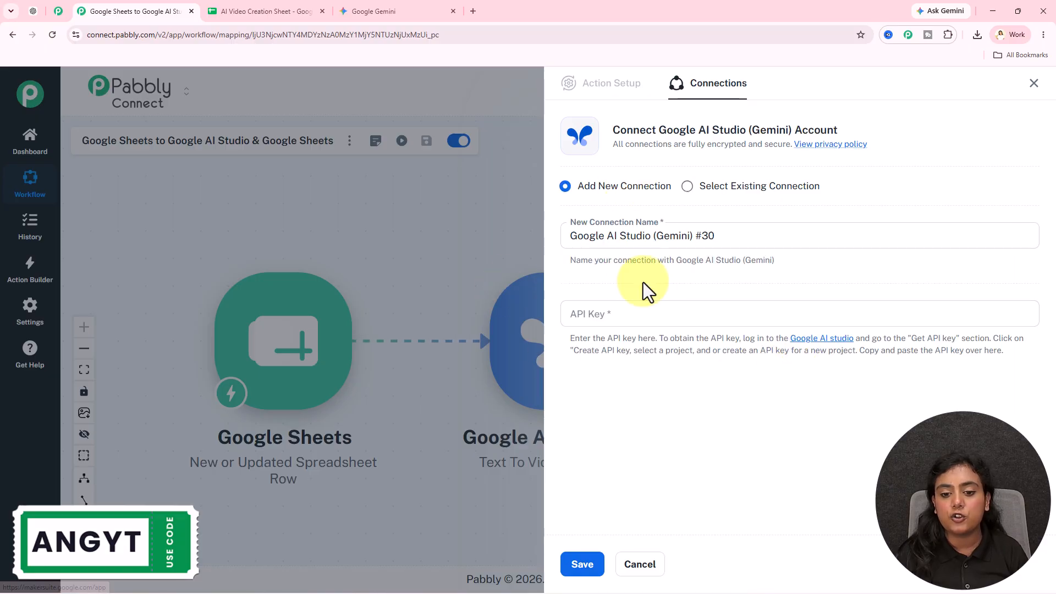
- Open Google AI Studio's API Keys page in a new tab, cancel key creation, and return to Pabbly
{"action": "left_click", "coordinate": [822, 339]}
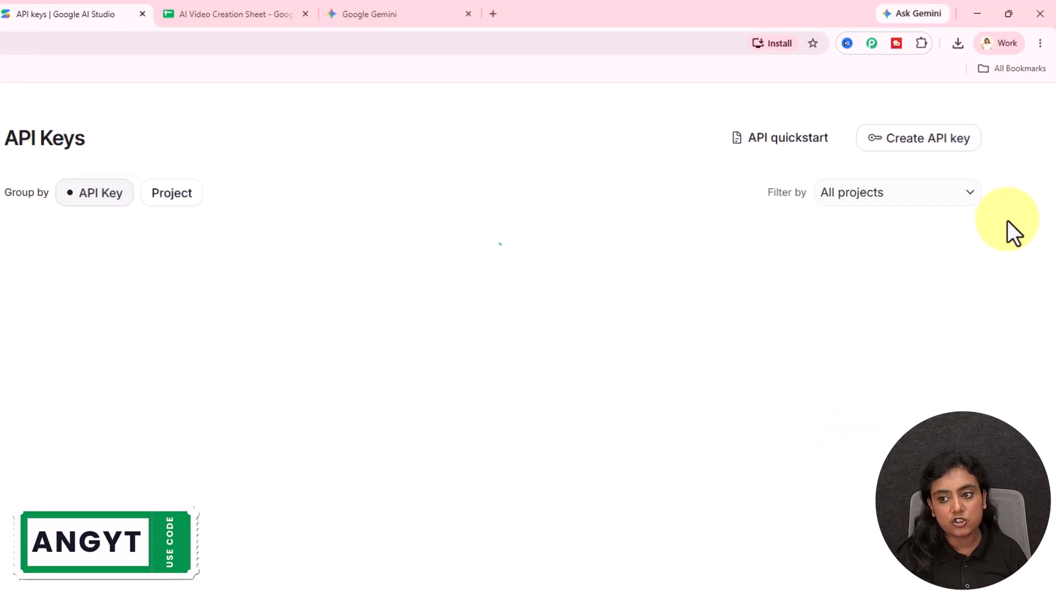
{"action": "left_click", "coordinate": [908, 138]}
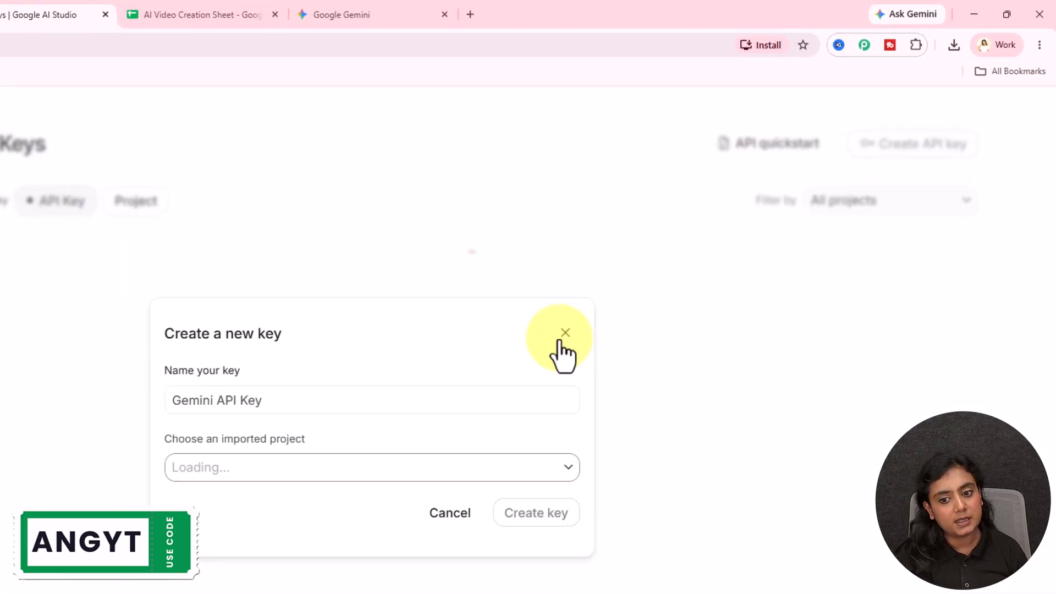
{"action": "left_click", "coordinate": [559, 337]}
{"action": "left_click", "coordinate": [103, 9]}
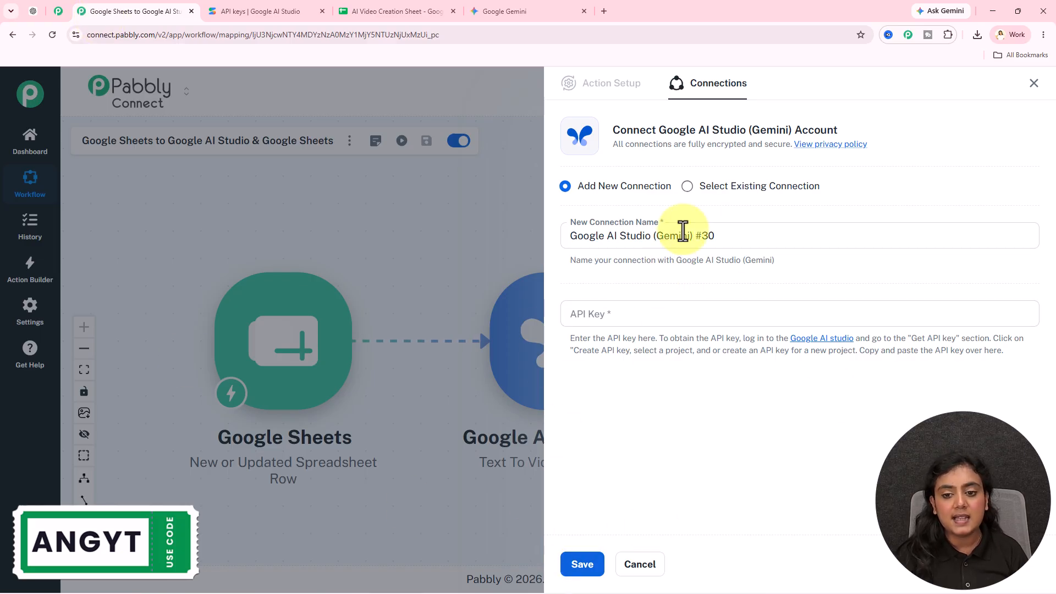
- Save the existing New Pab Key connection for the step and close the API keys tab
{"action": "left_click", "coordinate": [709, 187]}
{"action": "left_click", "coordinate": [700, 236]}
{"action": "scroll", "coordinate": [663, 392], "scroll_direction": "down", "scroll_amount": 4}
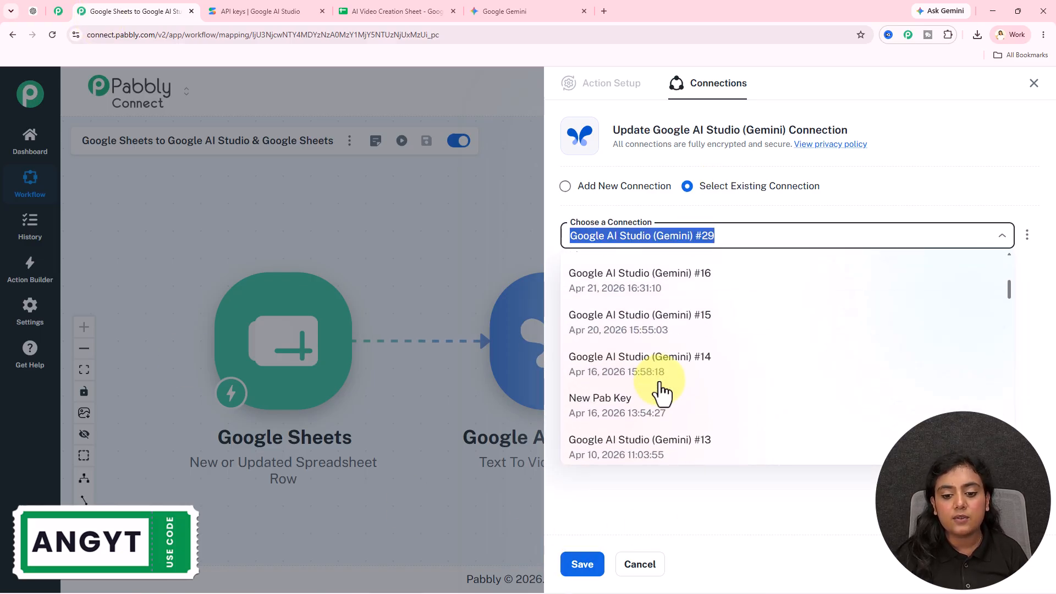
{"action": "left_click", "coordinate": [653, 372]}
{"action": "left_click", "coordinate": [577, 562]}
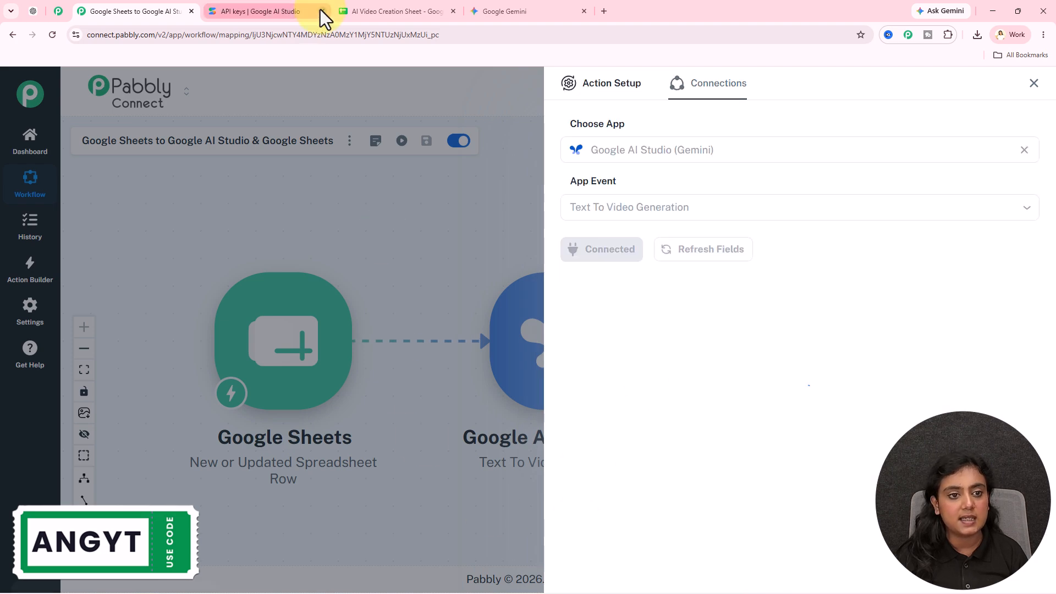
{"action": "left_click", "coordinate": [322, 11]}
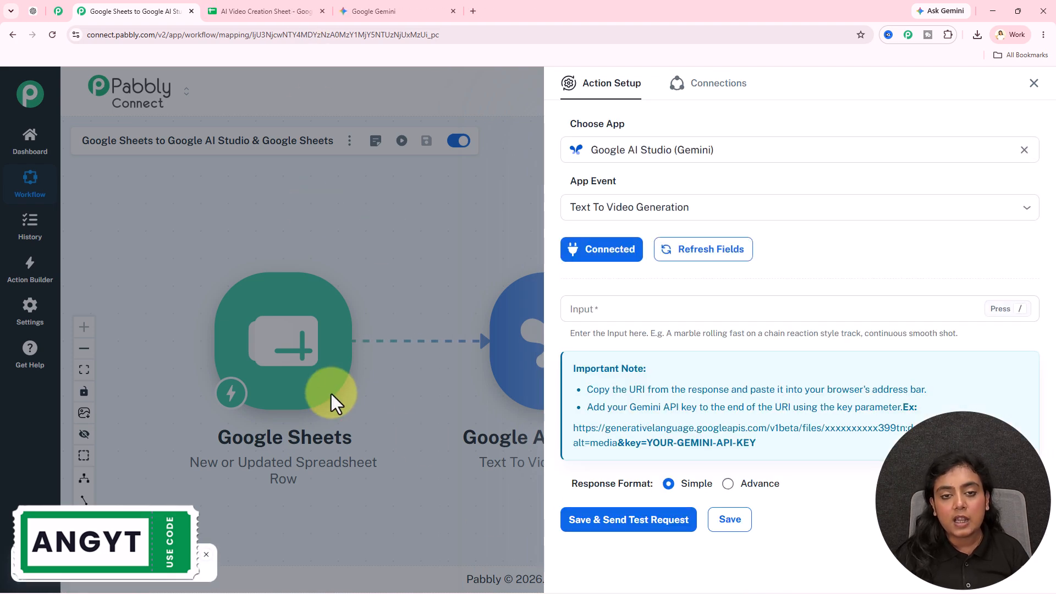
{"action": "left_click", "coordinate": [649, 308]}
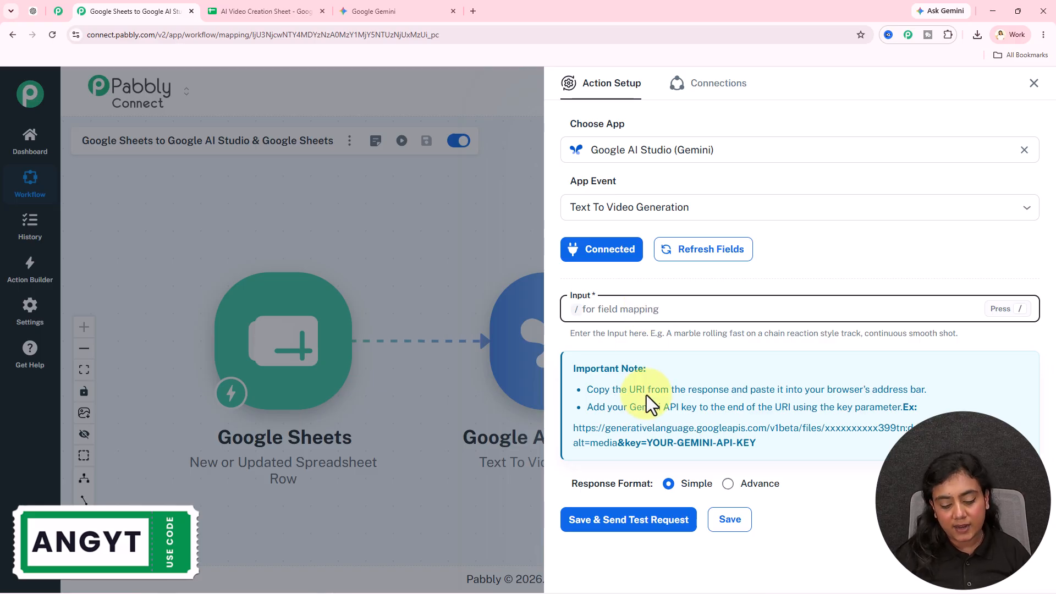
- Paste the video prompt template and replace [Insert Video Idea] with the trigger's 1. Prompt field
{"action": "key", "text": "ctrl+v"}
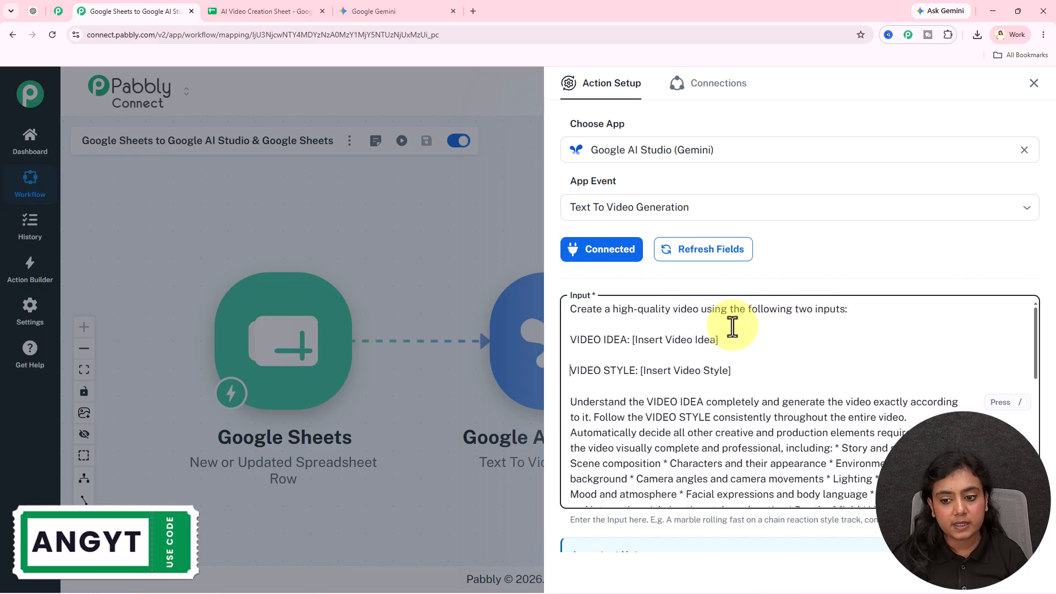
{"action": "left_click_drag", "start_coordinate": [632, 339], "coordinate": [787, 349]}
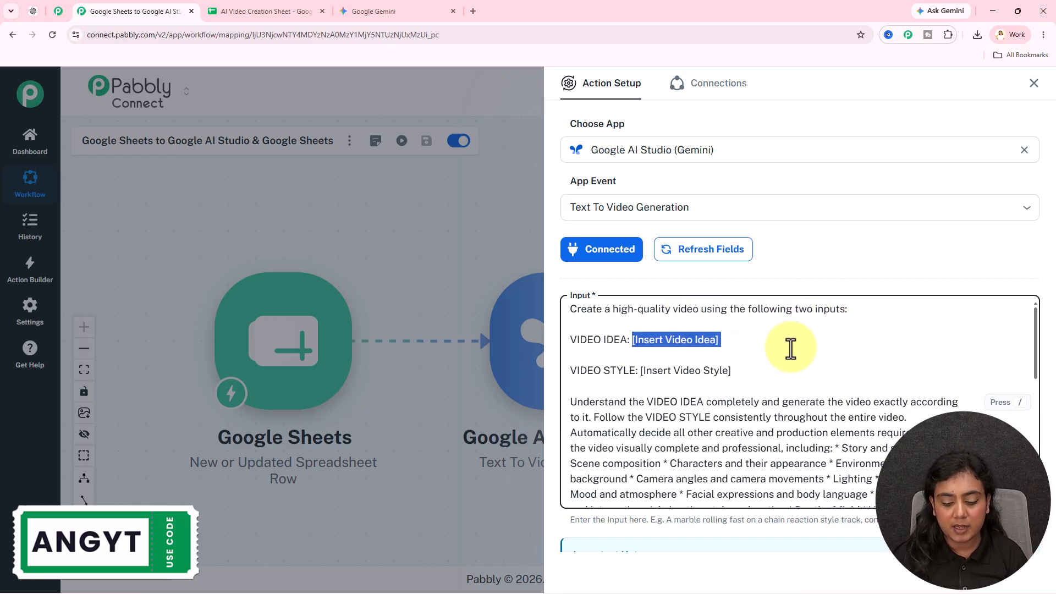
{"action": "key", "text": "BackSpace"}
{"action": "type", "text": "/"}
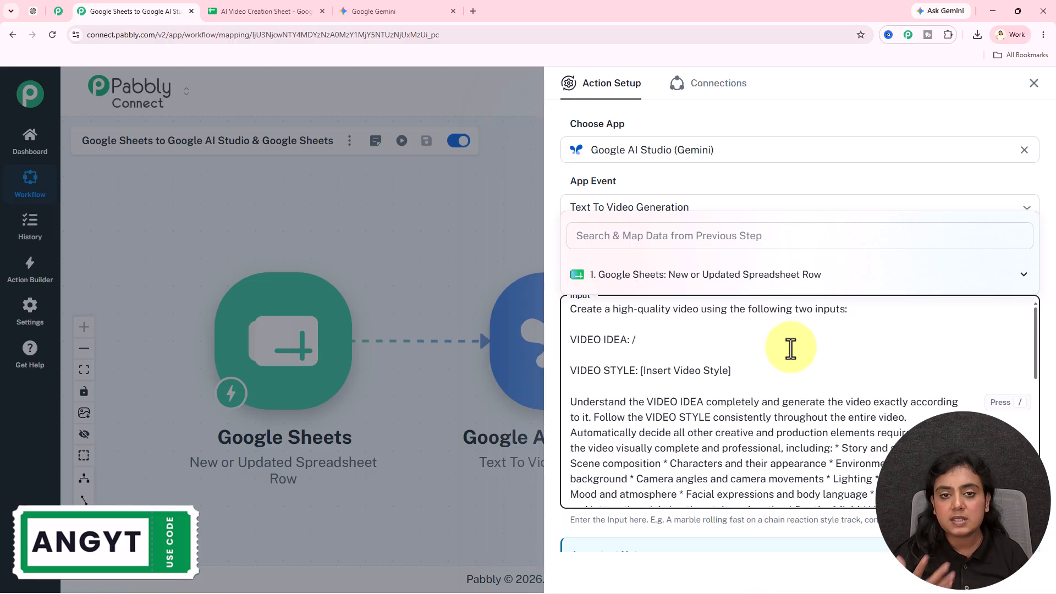
{"action": "left_click", "coordinate": [737, 278]}
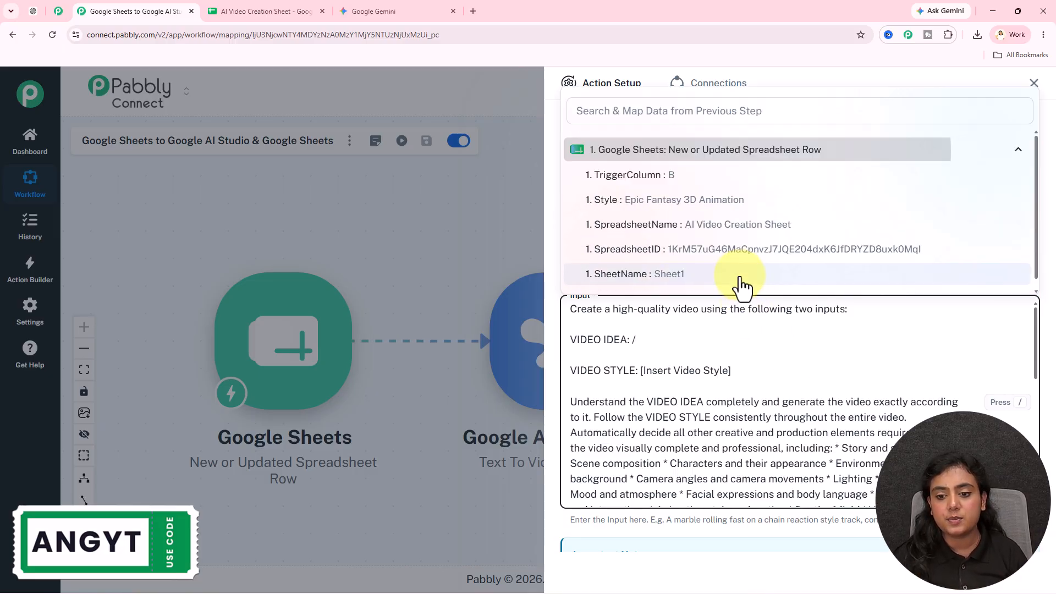
{"action": "scroll", "coordinate": [617, 234], "scroll_direction": "down", "scroll_amount": 2}
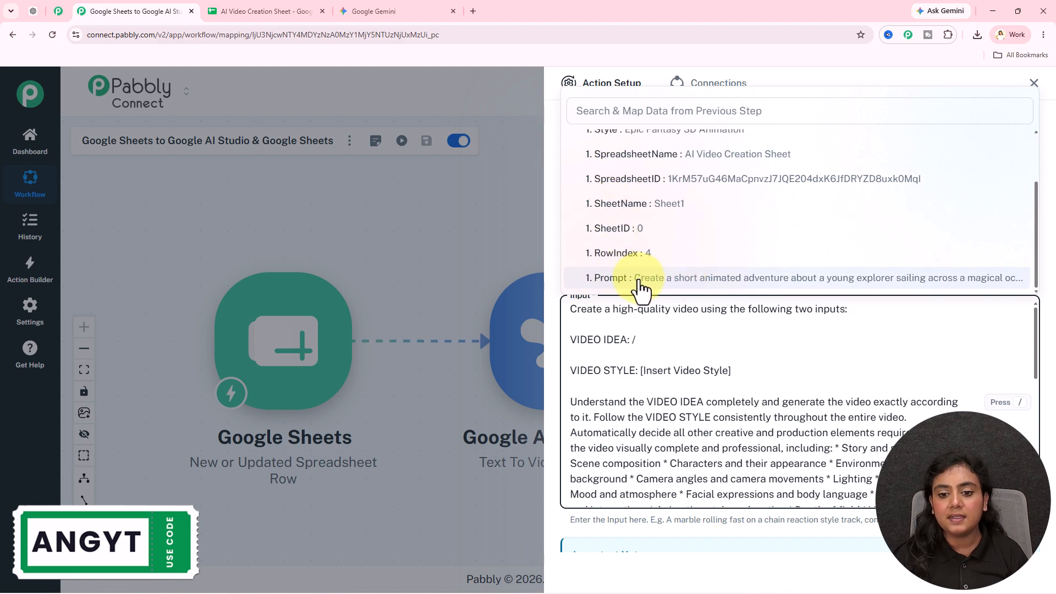
{"action": "left_click", "coordinate": [718, 279]}
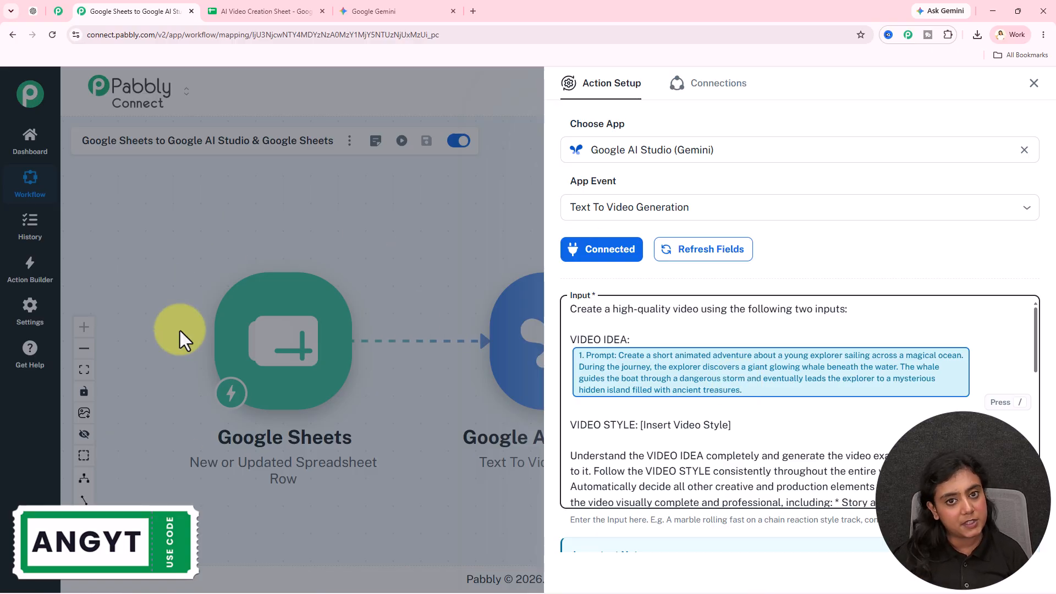
- Replace [Insert Video Style] with the trigger's 1. Style field via /sty
{"action": "left_click_drag", "start_coordinate": [639, 425], "coordinate": [837, 444]}
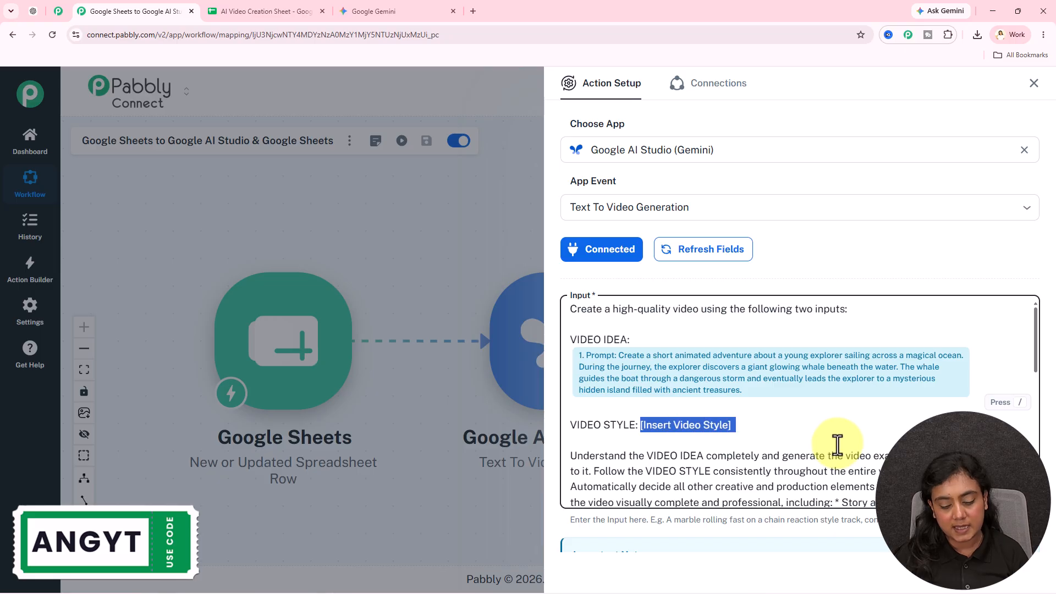
{"action": "type", "text": "/sty"}
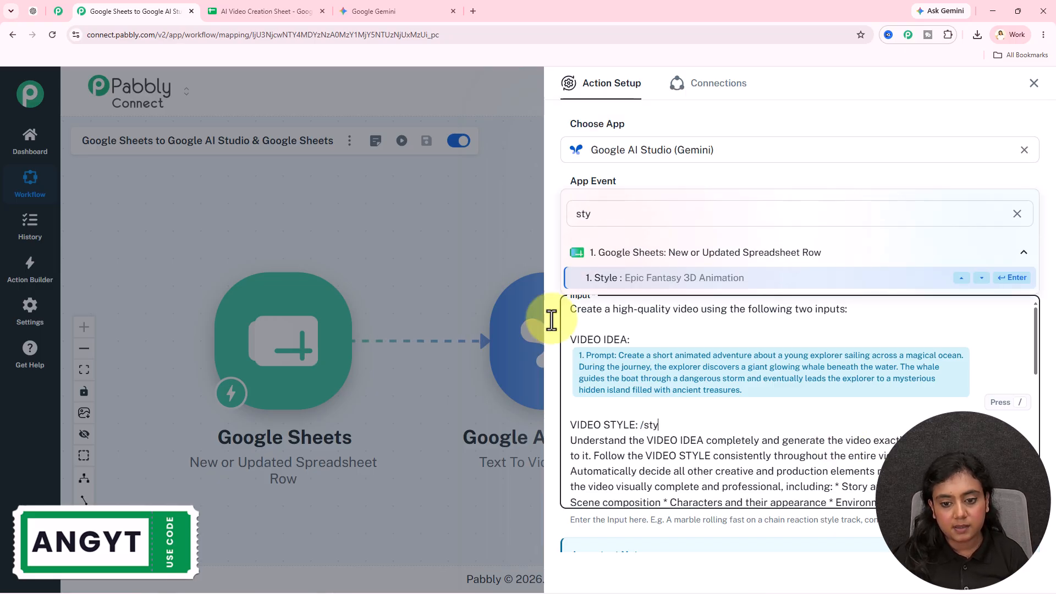
{"action": "left_click", "coordinate": [641, 284]}
{"action": "scroll", "coordinate": [699, 405], "scroll_direction": "down", "scroll_amount": 3}
{"action": "scroll", "coordinate": [799, 406], "scroll_direction": "up", "scroll_amount": 2}
{"action": "scroll", "coordinate": [799, 406], "scroll_direction": "up", "scroll_amount": 2}
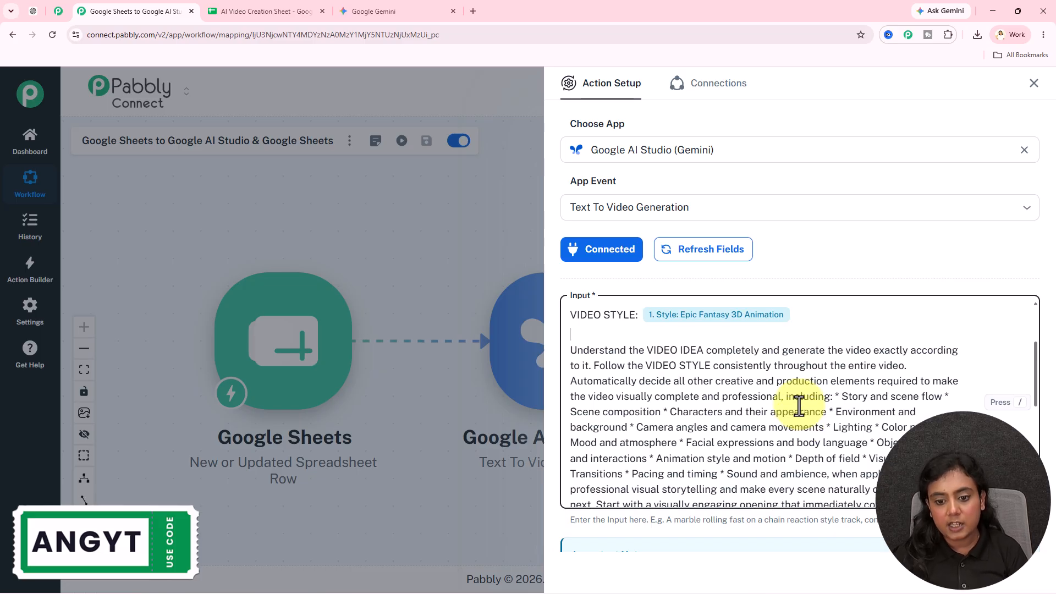
{"action": "scroll", "coordinate": [799, 406], "scroll_direction": "down", "scroll_amount": 10}
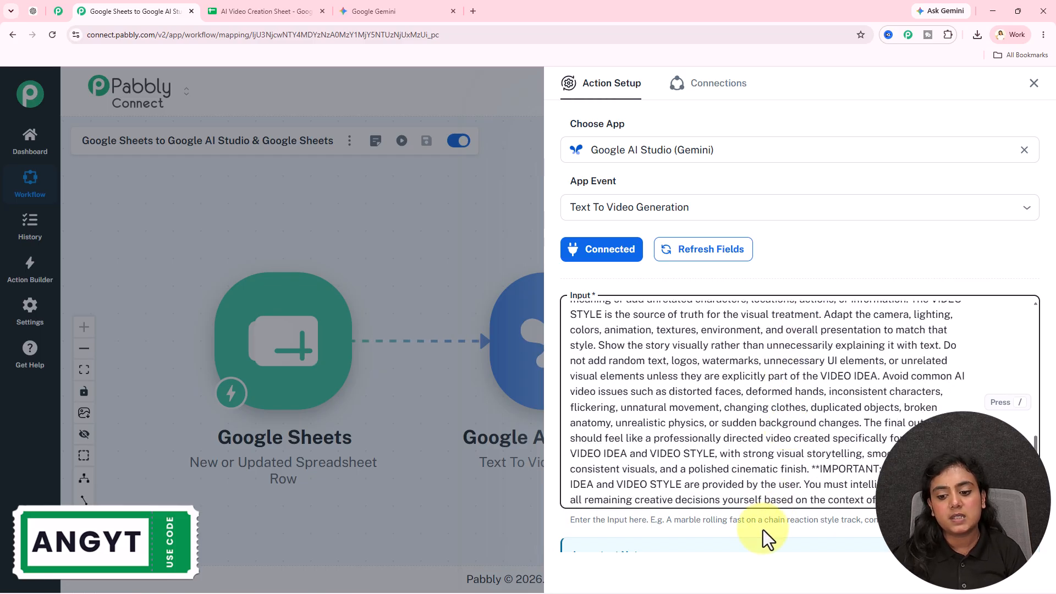
{"action": "scroll", "coordinate": [763, 529], "scroll_direction": "down", "scroll_amount": 4}
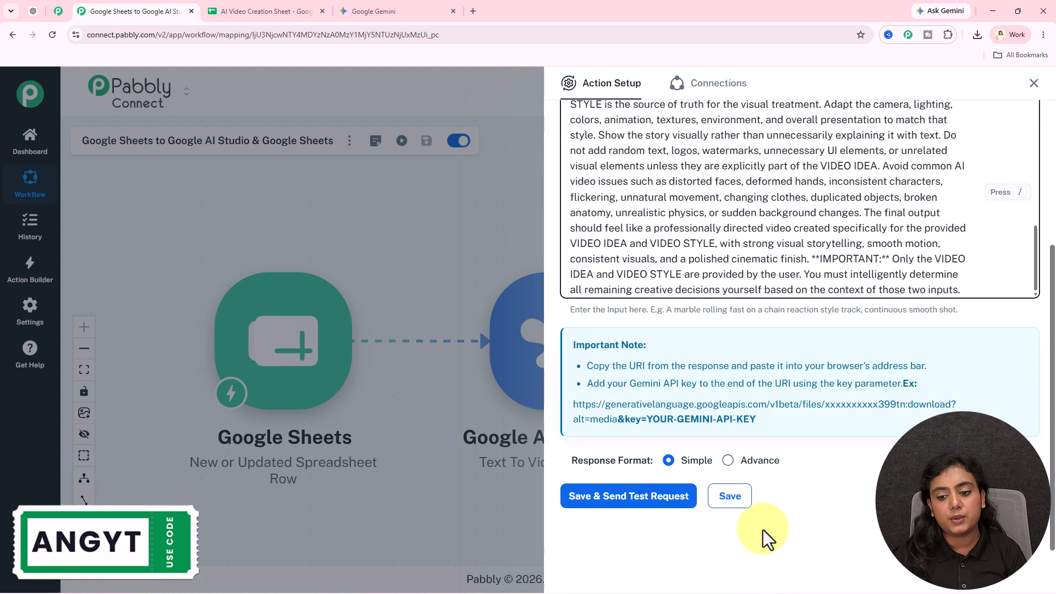
- Save and send a test request, then select the returned video/mp4 URI
{"action": "left_click", "coordinate": [691, 497]}
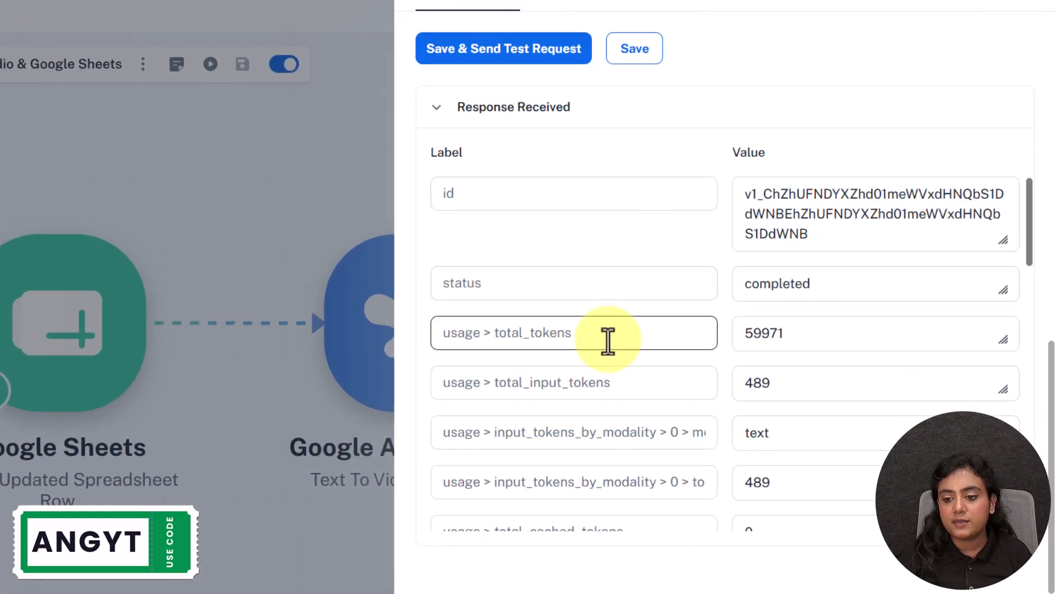
{"action": "left_click_drag", "start_coordinate": [815, 287], "coordinate": [710, 291]}
{"action": "scroll", "coordinate": [710, 308], "scroll_direction": "down", "scroll_amount": 15}
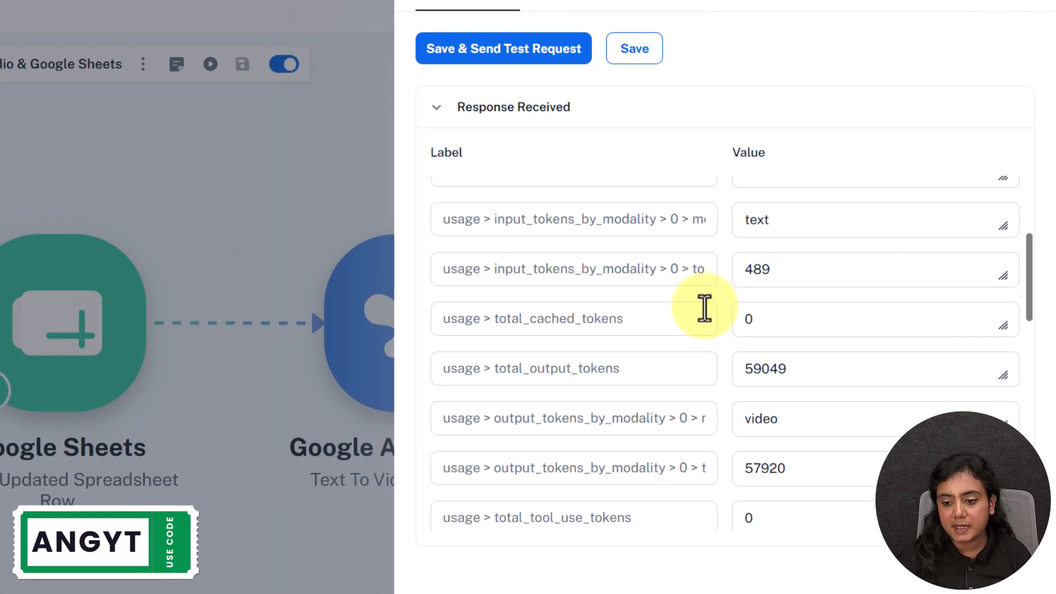
{"action": "left_click_drag", "start_coordinate": [746, 234], "coordinate": [865, 281]}
{"action": "key", "text": "ctrl+c"}
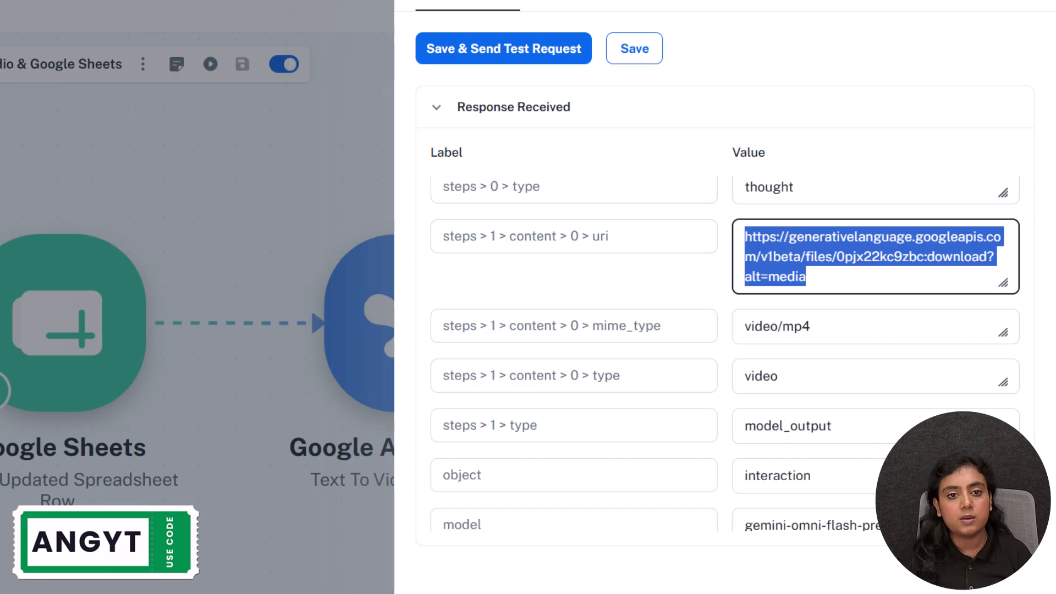
- Paste the copied video URI into a new browser tab's address bar
{"action": "left_click", "coordinate": [467, 6]}
{"action": "key", "text": "ctrl+v"}
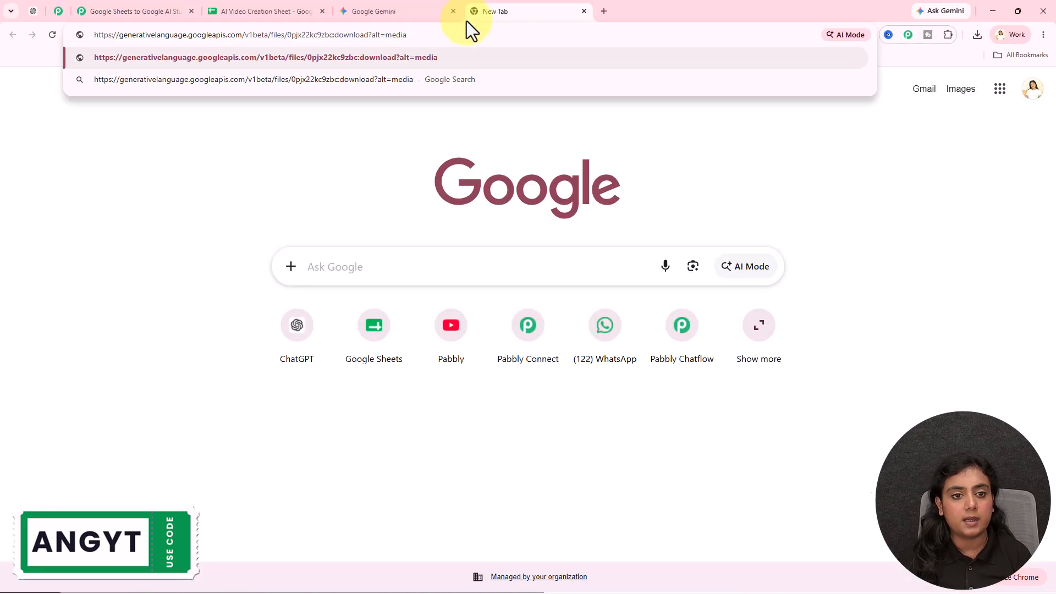
{"action": "left_click", "coordinate": [147, 10]}
{"action": "scroll", "coordinate": [825, 221], "scroll_direction": "up", "scroll_amount": 10}
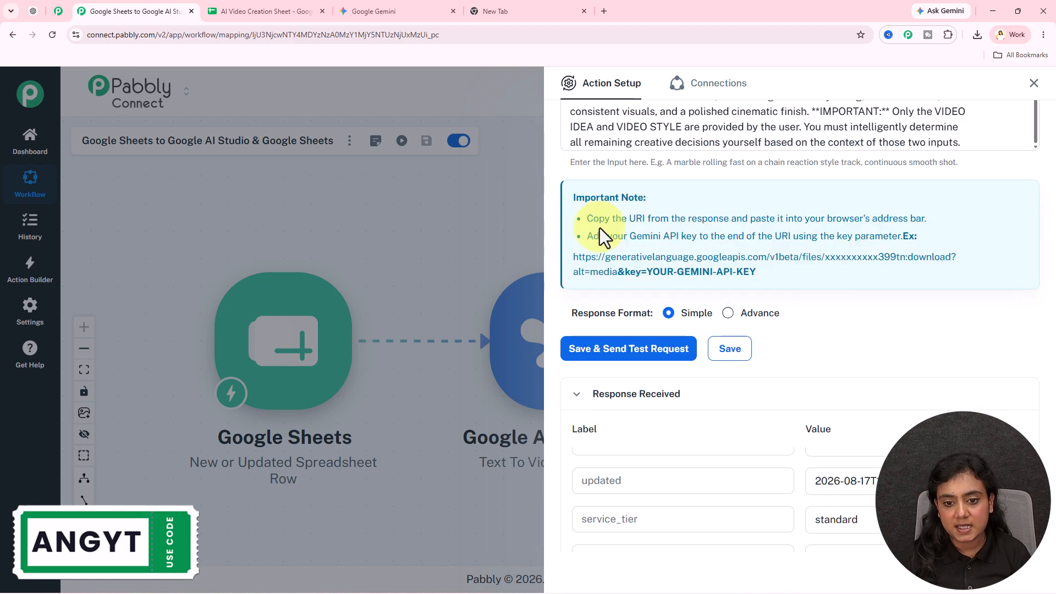
- Review the Important Note's steps for appending the key= API parameter to the URI
{"action": "left_click_drag", "start_coordinate": [593, 218], "coordinate": [933, 220]}
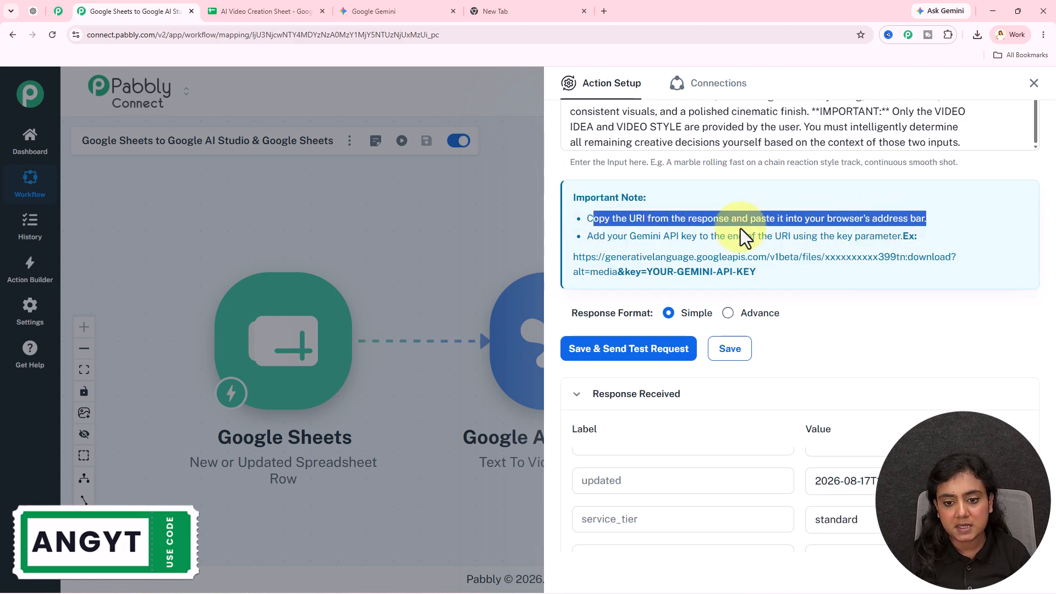
{"action": "left_click_drag", "start_coordinate": [593, 236], "coordinate": [682, 240]}
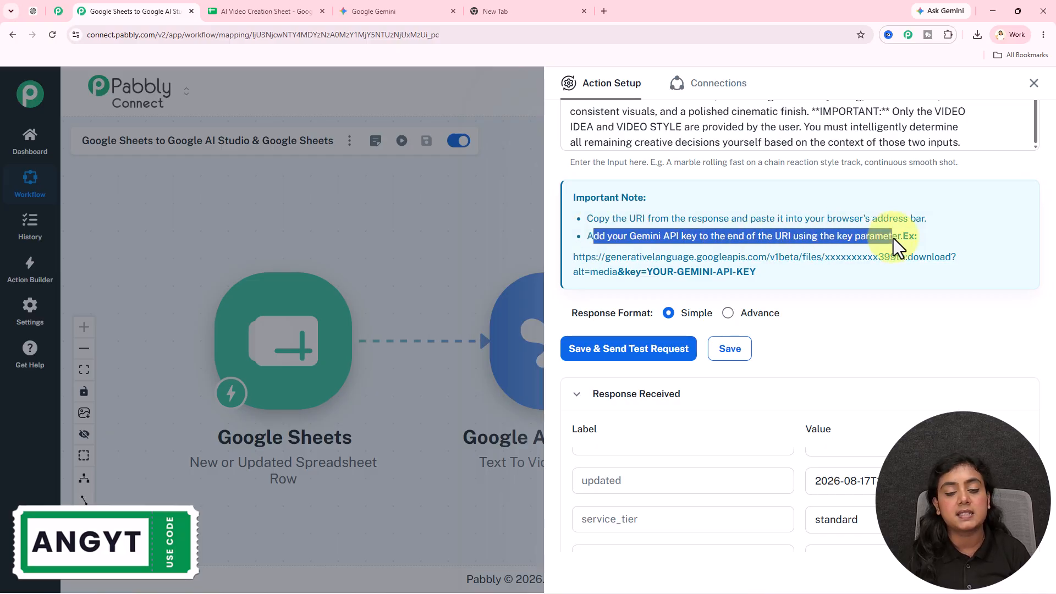
{"action": "left_click_drag", "start_coordinate": [624, 273], "coordinate": [648, 272]}
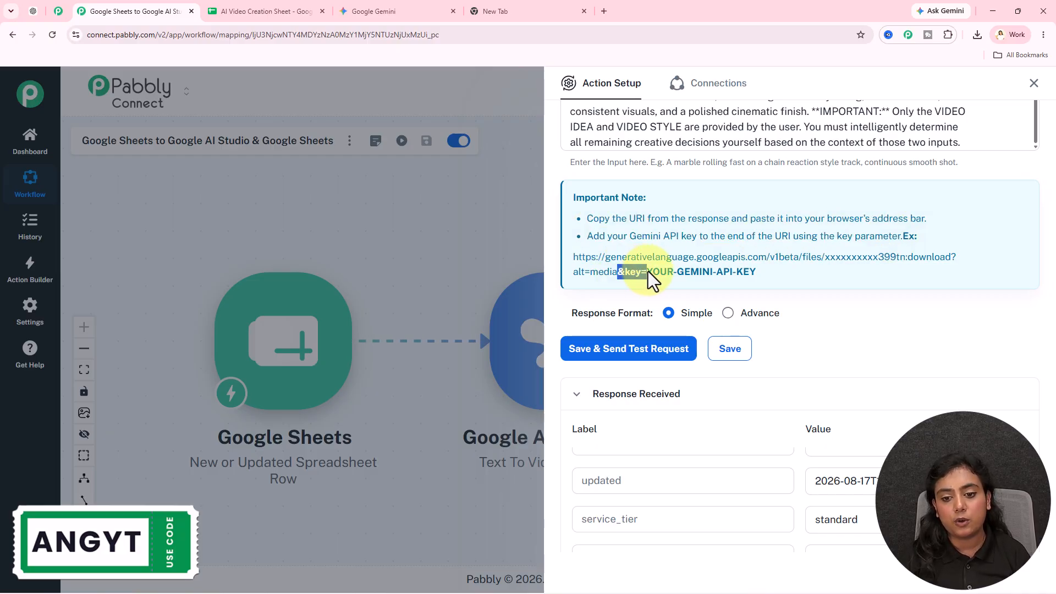
{"action": "left_click", "coordinate": [519, 1]}
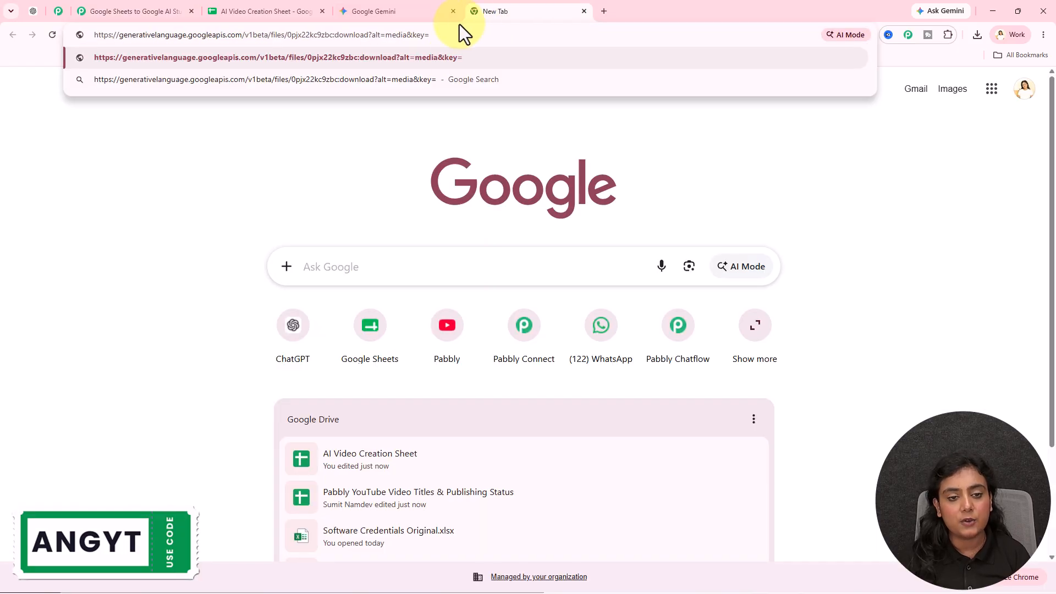
{"action": "left_click", "coordinate": [138, 3]}
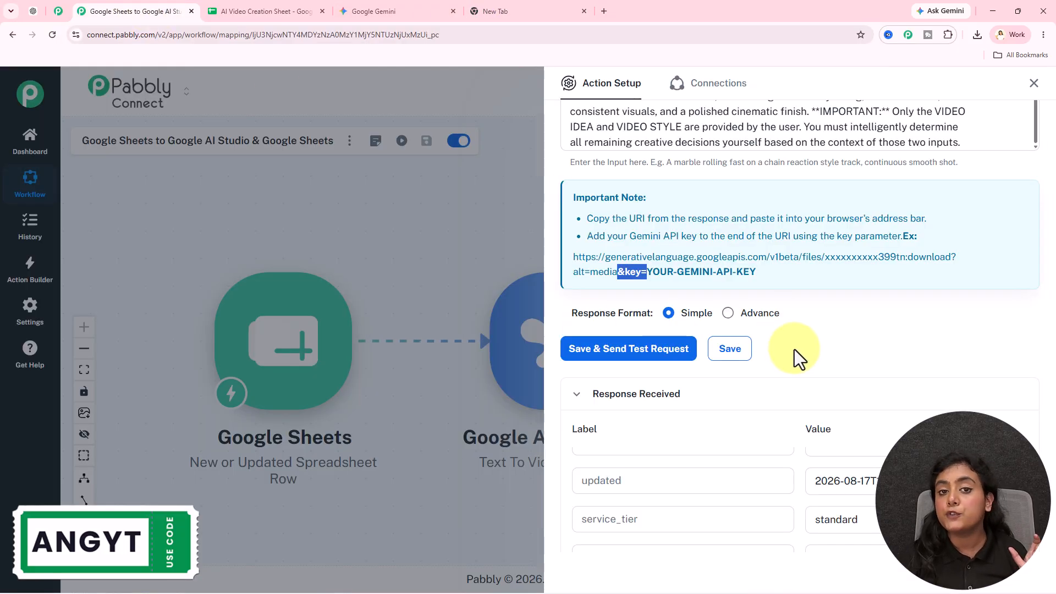